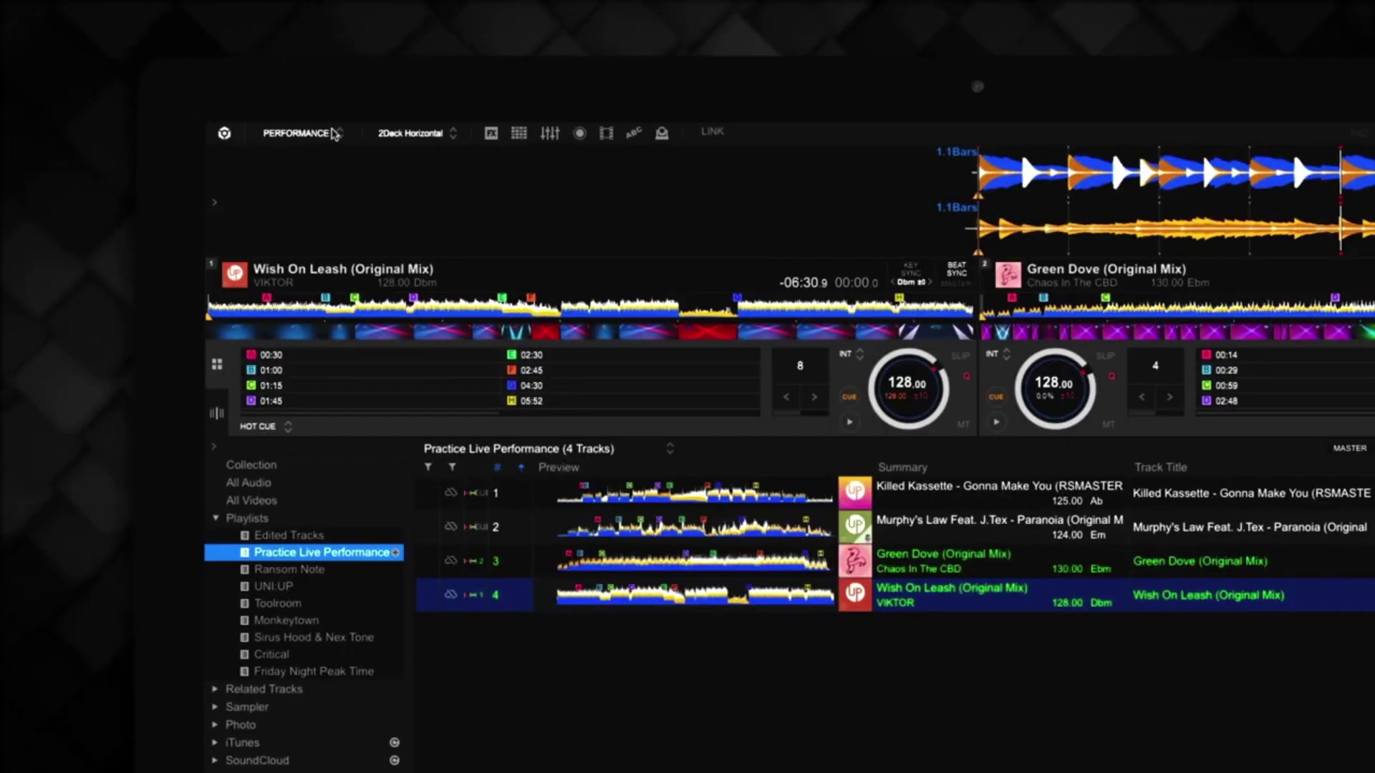
# Switch Rekordbox from Performance to Export mode so the Tech House playlist shows
pyautogui.click(186, 78)
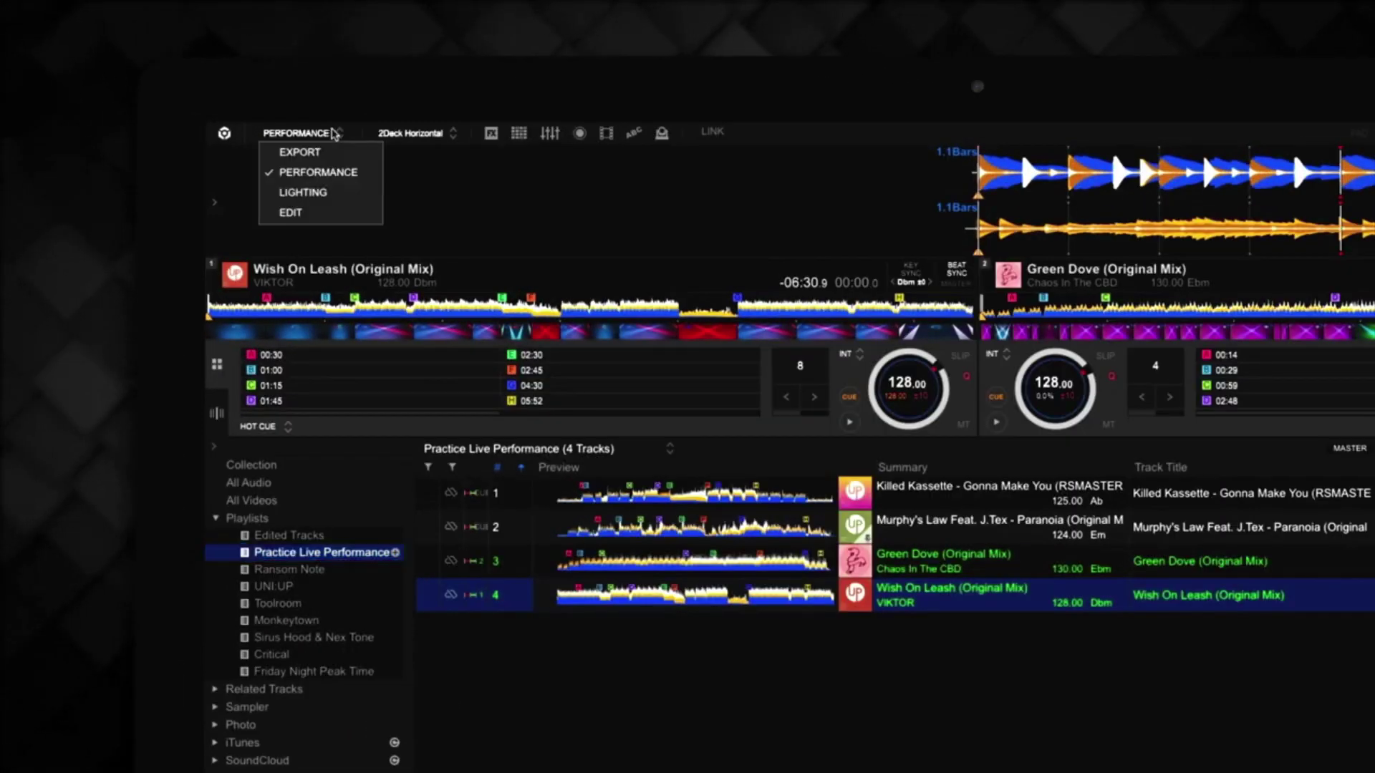
pyautogui.click(324, 215)
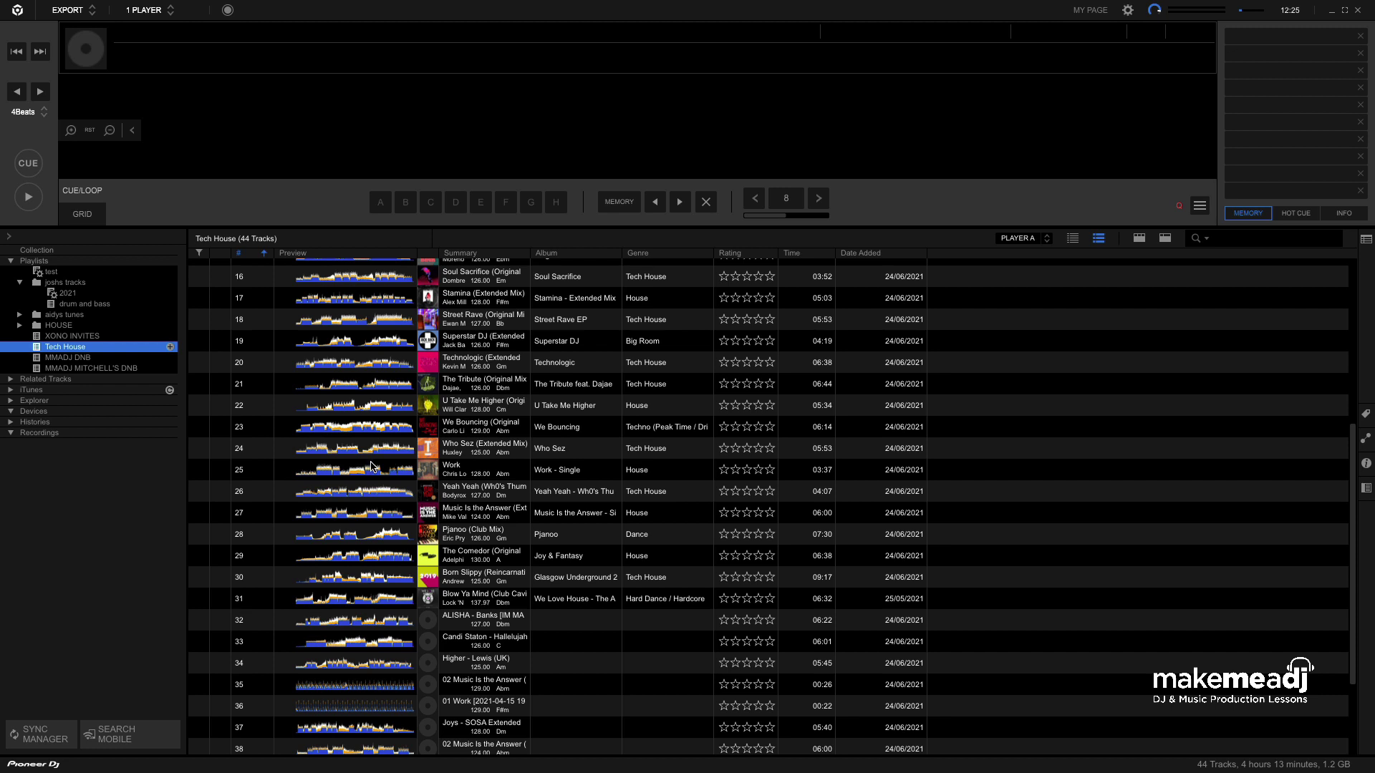
# Load track 25 'Work' from the Tech House list onto the Player A deck
pyautogui.moveTo(371, 467)
pyautogui.mouseDown()
pyautogui.moveTo(272, 401)
pyautogui.moveTo(186, 139)
pyautogui.moveTo(192, 116)
pyautogui.moveTo(218, 116)
pyautogui.mouseUp()
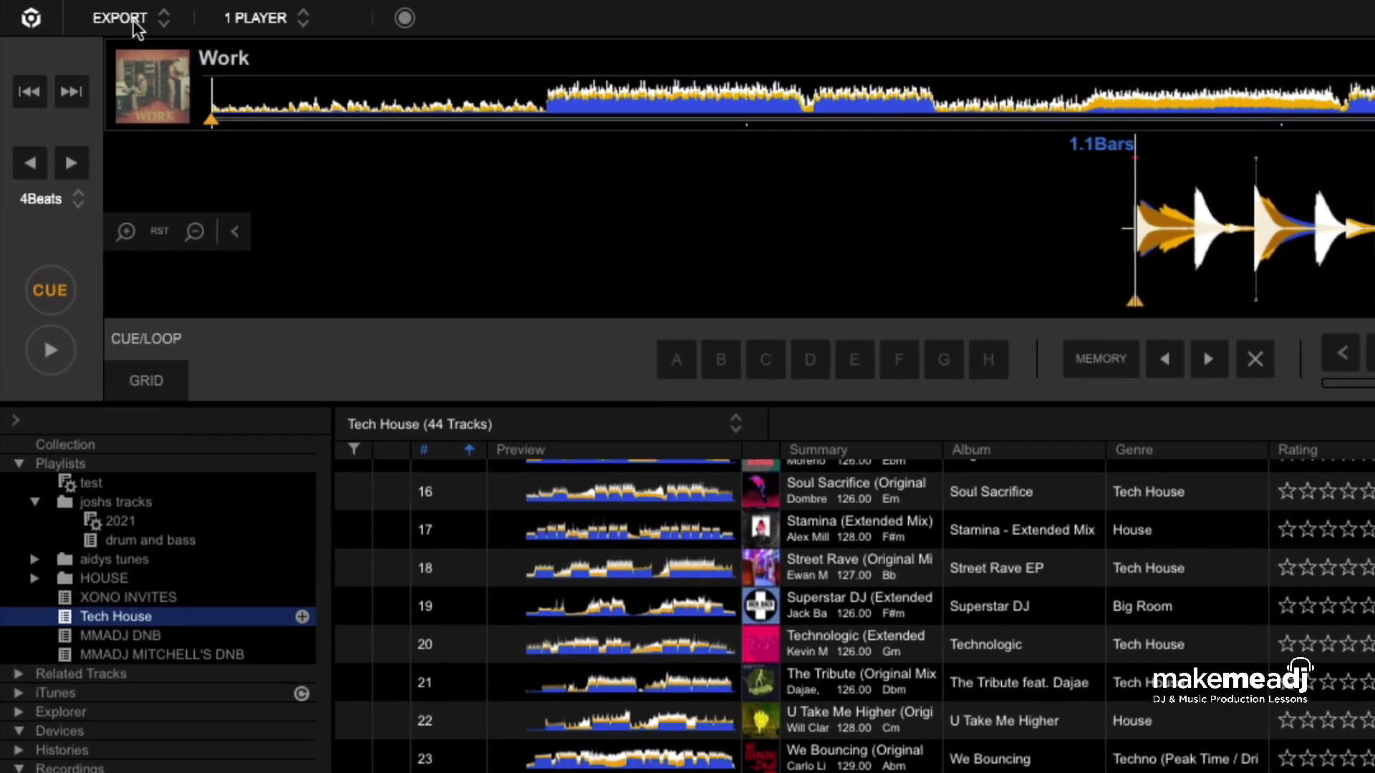
# Switch to Edit mode and load Work onto the editor timeline
pyautogui.click(100, 14)
pyautogui.click(149, 147)
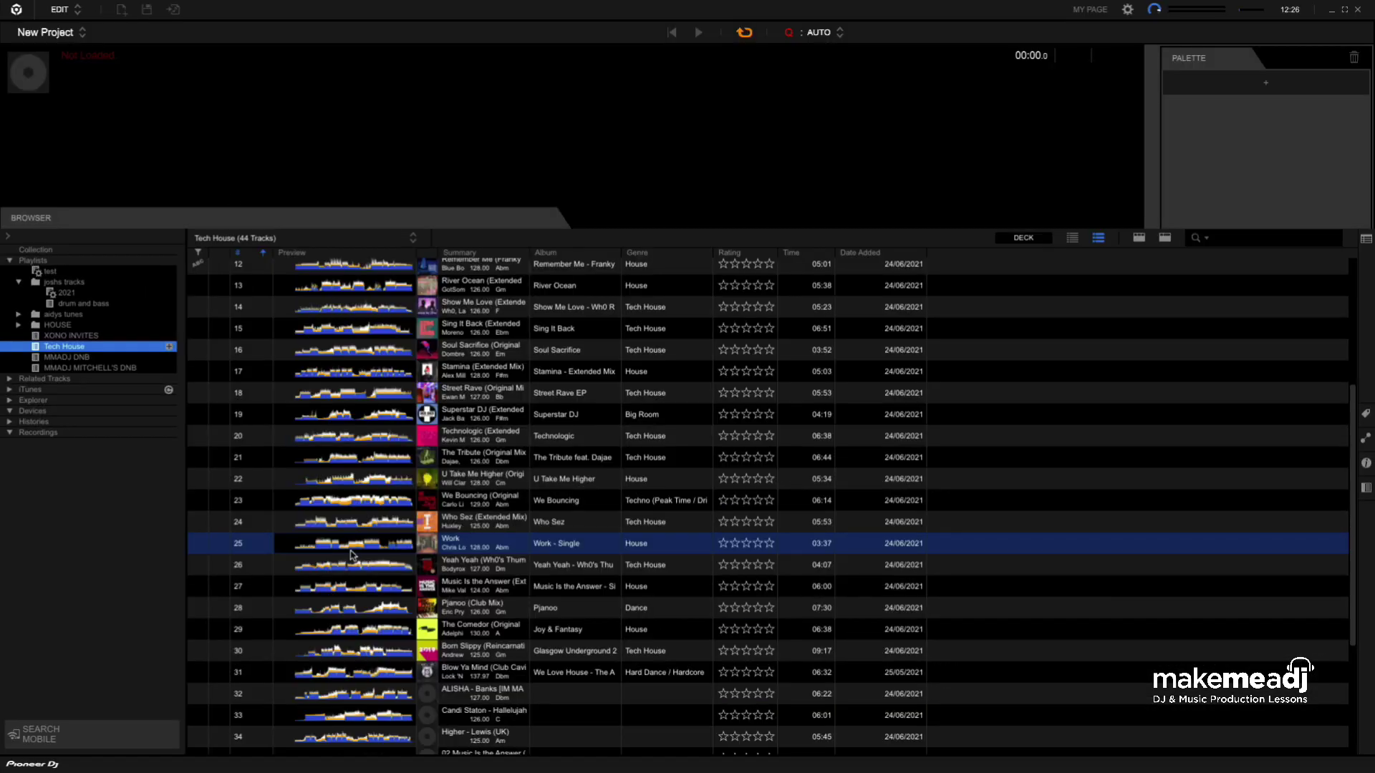
pyautogui.moveTo(354, 550); pyautogui.dragTo(163, 137)
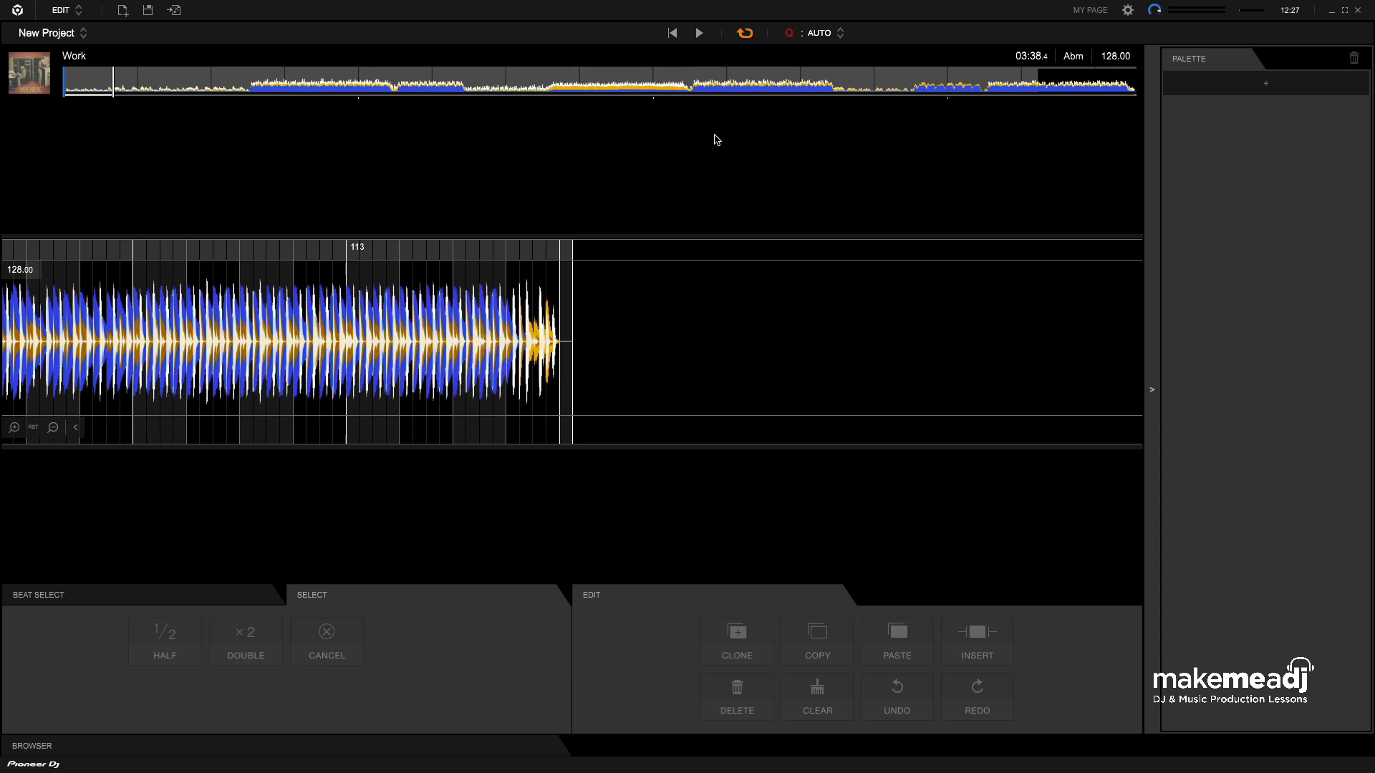
pyautogui.click(1033, 84)
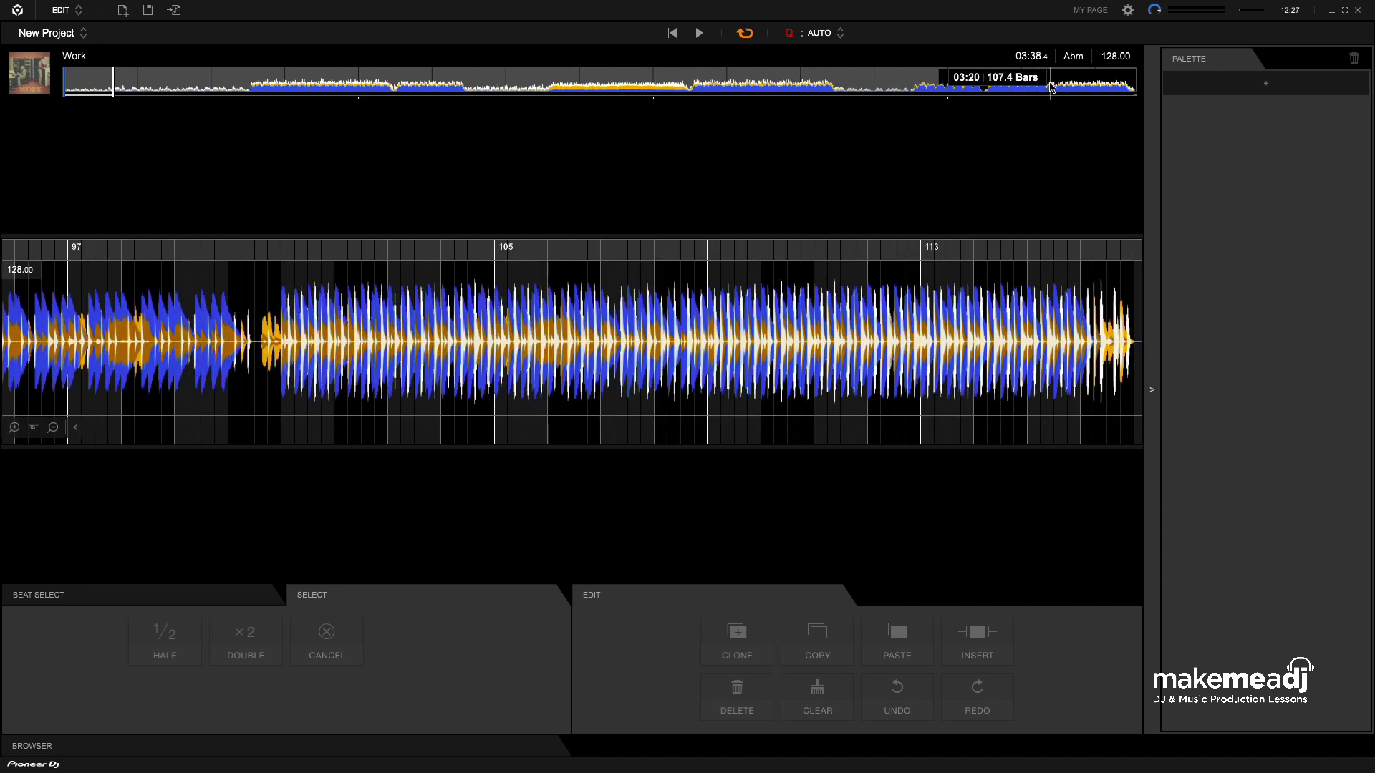
pyautogui.press('space')
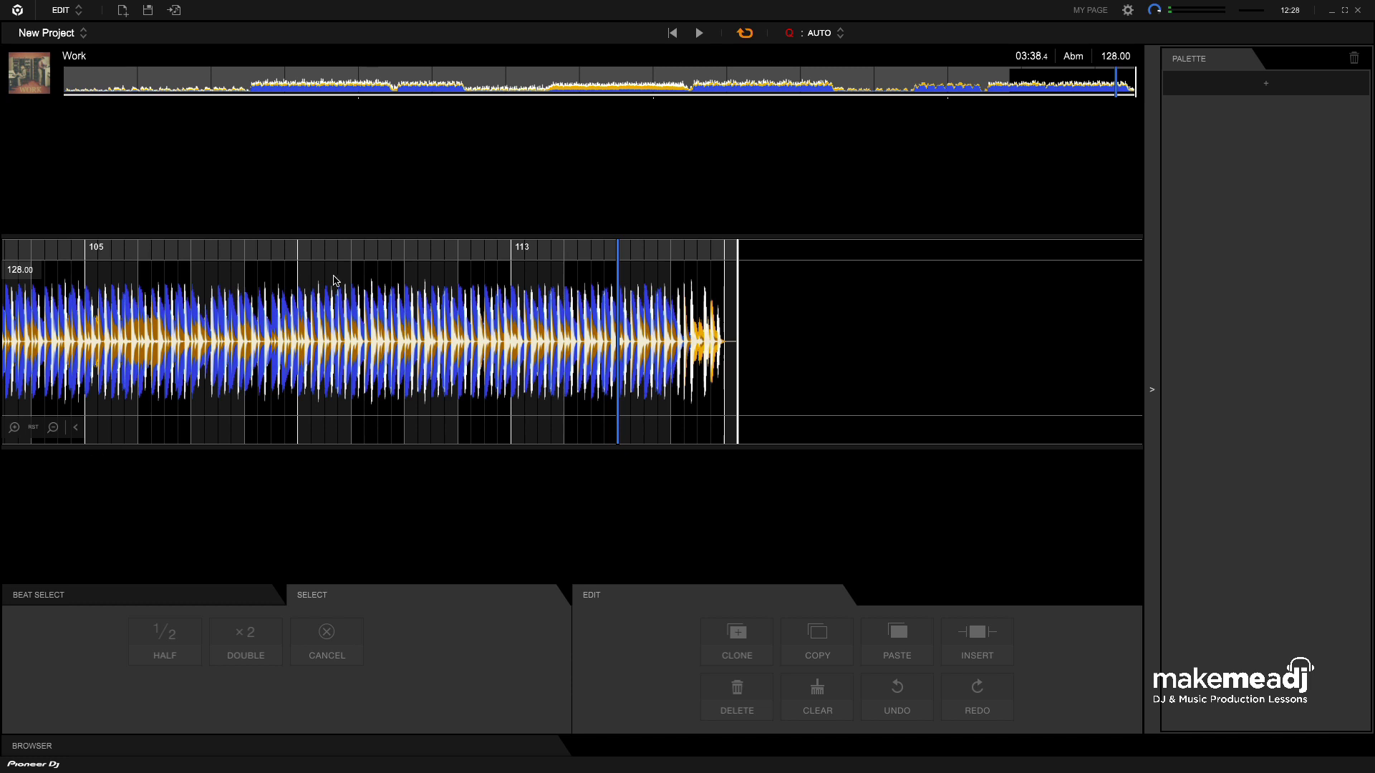
# Zoom into the start of Work and set the playback position at bar 1
pyautogui.scroll(10, 342, 283)
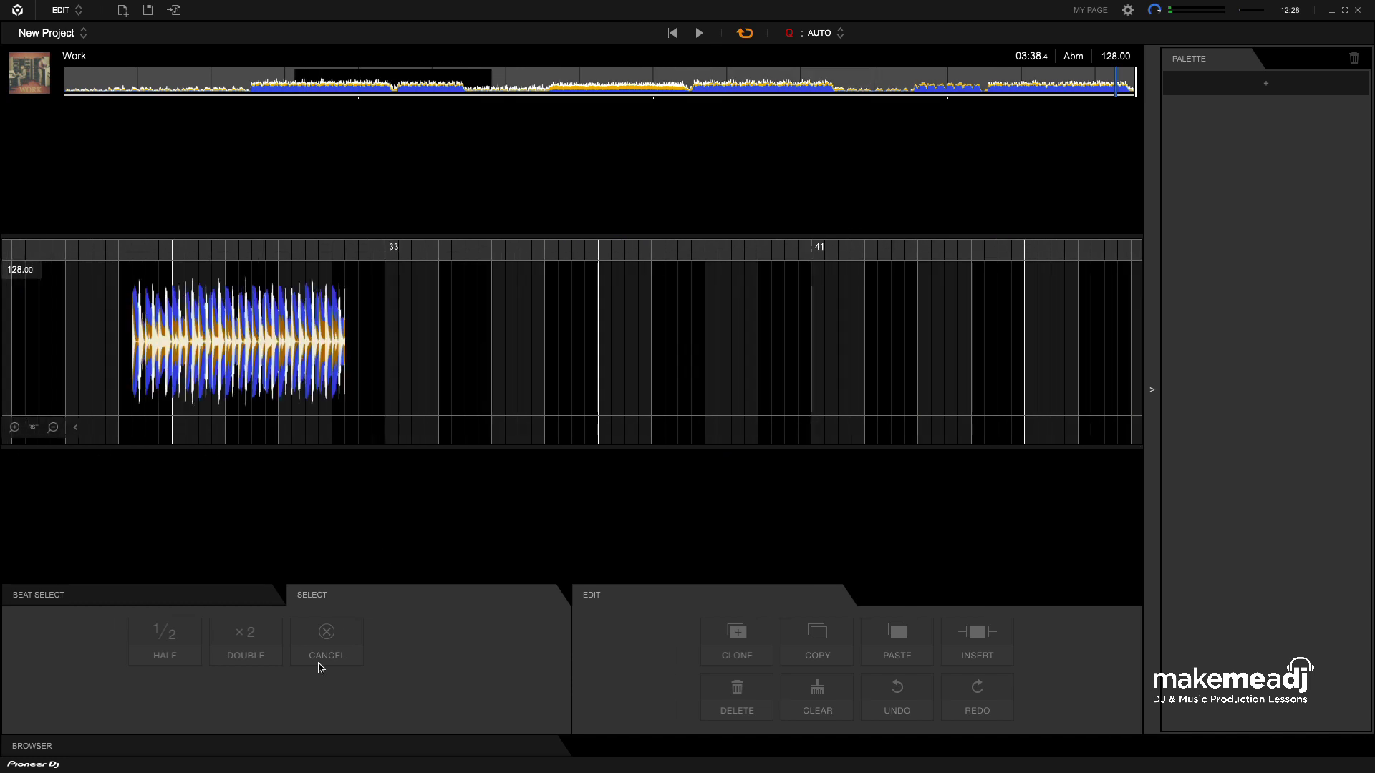
pyautogui.click(14, 428)
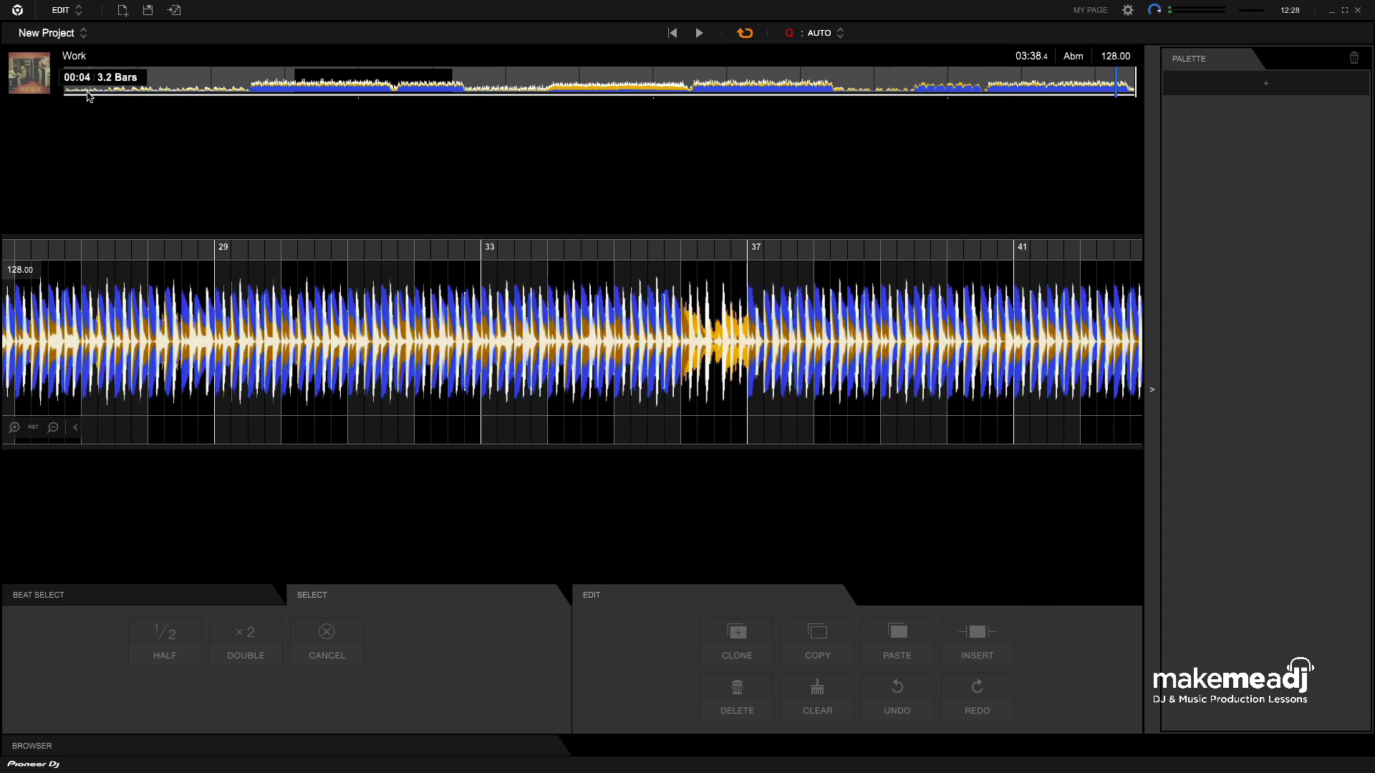
pyautogui.click(87, 96)
pyautogui.moveTo(99, 344); pyautogui.dragTo(264, 315)
pyautogui.click(192, 325)
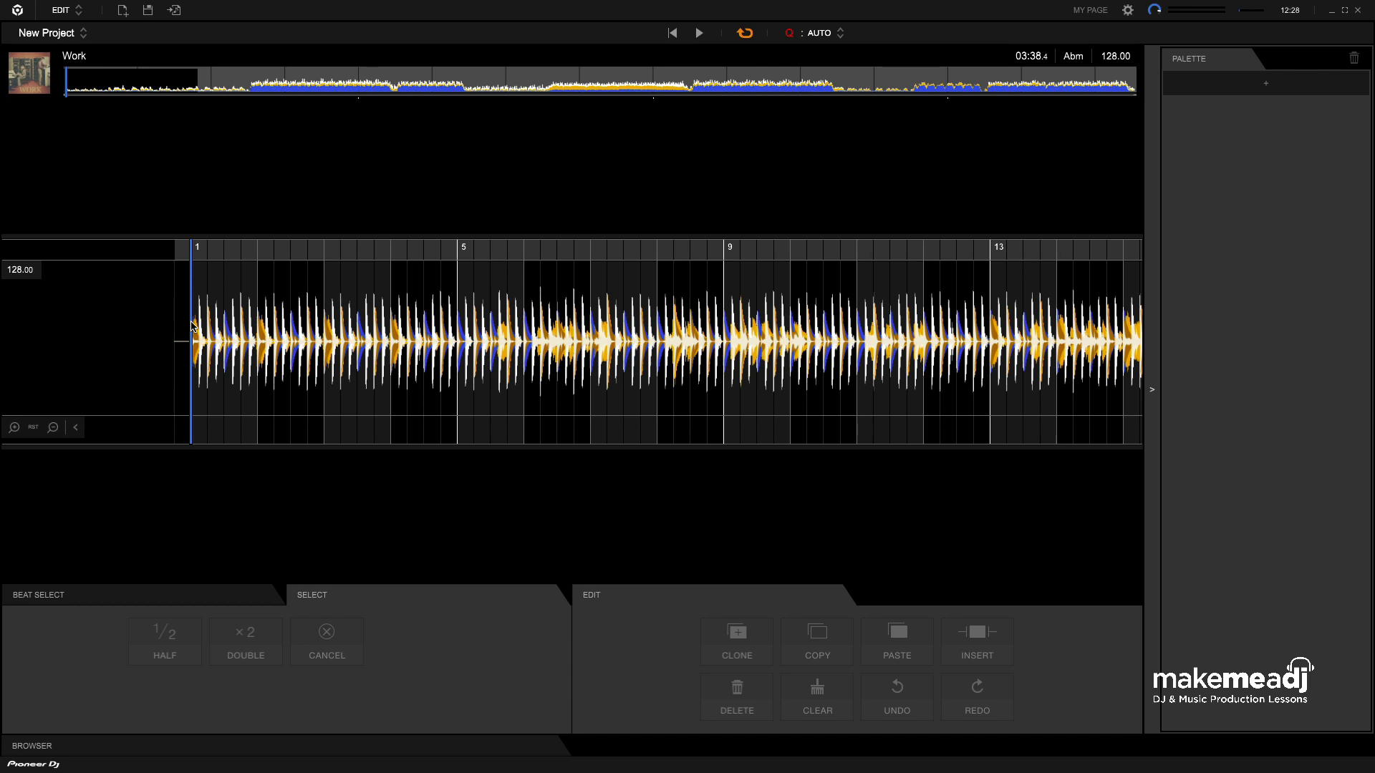
# Play the opening bars from bar 1, stop, and set the position at bar 5
pyautogui.press('space')
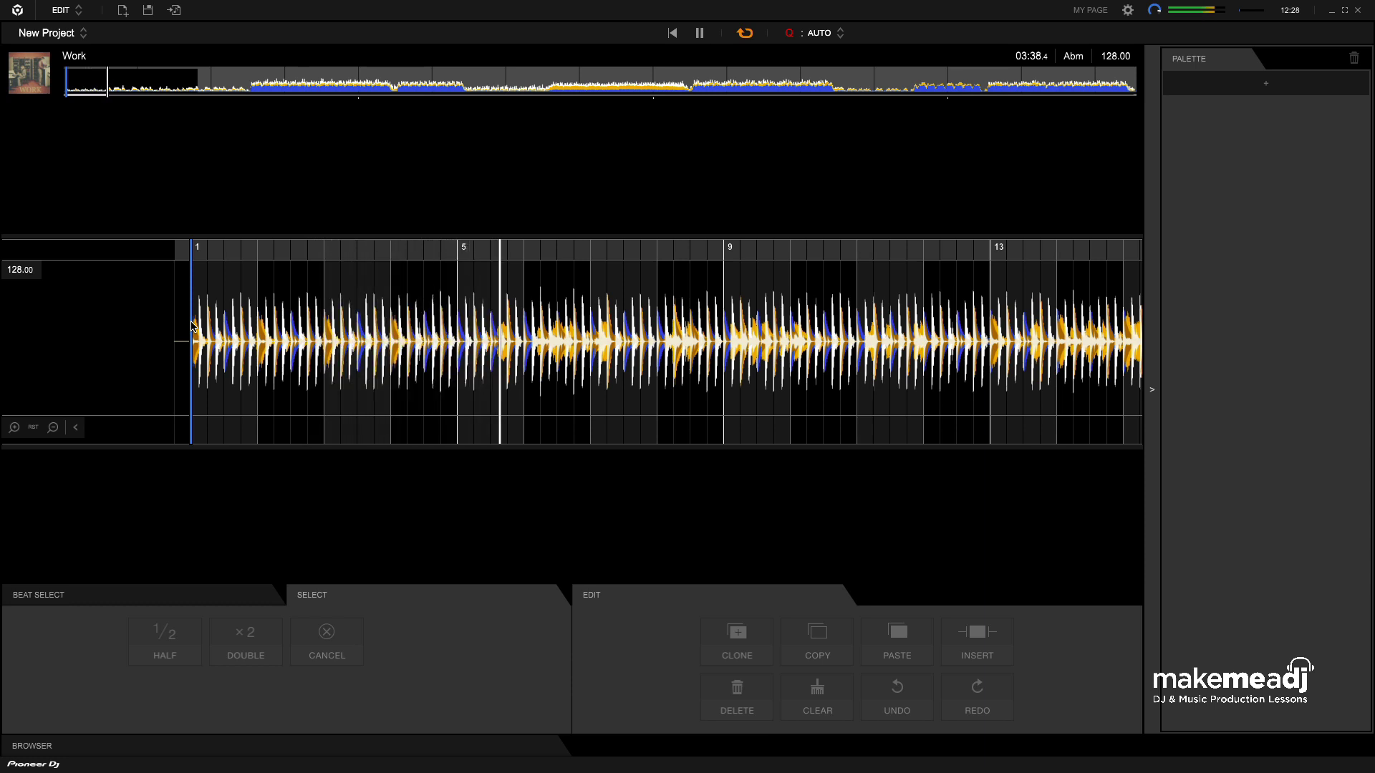
pyautogui.press('space')
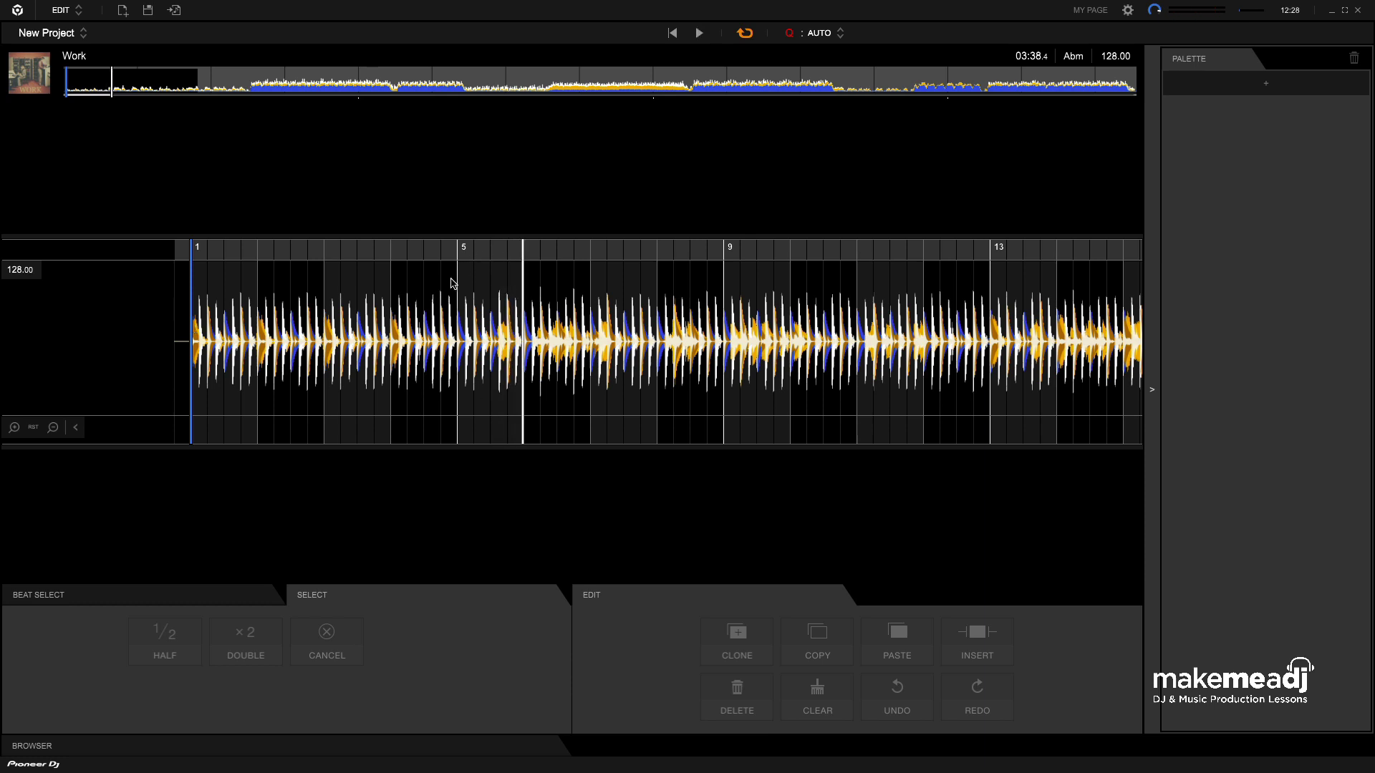
pyautogui.click(451, 283)
# Select bars 1–5 (16 beats), copy them and store them as a palette clip
pyautogui.moveTo(451, 283); pyautogui.dragTo(196, 285)
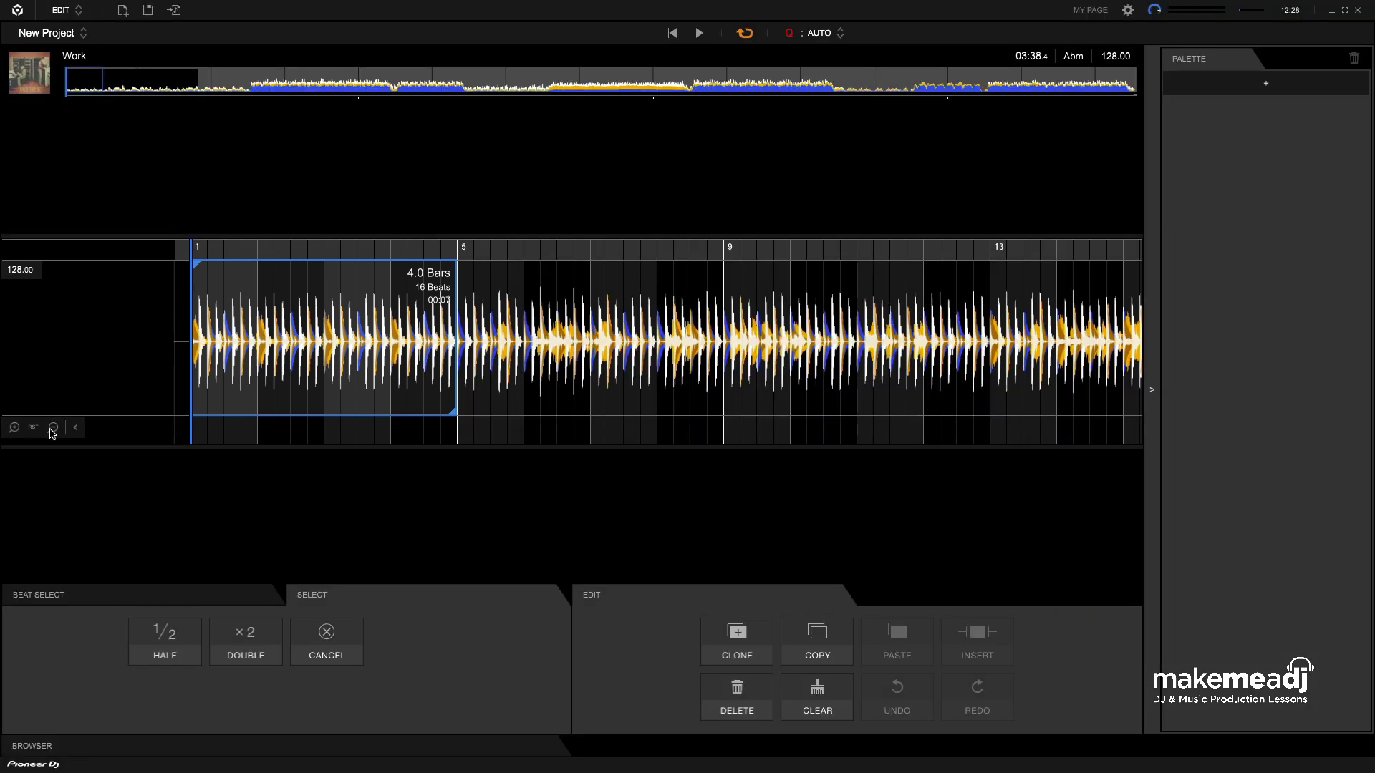
pyautogui.click(14, 430)
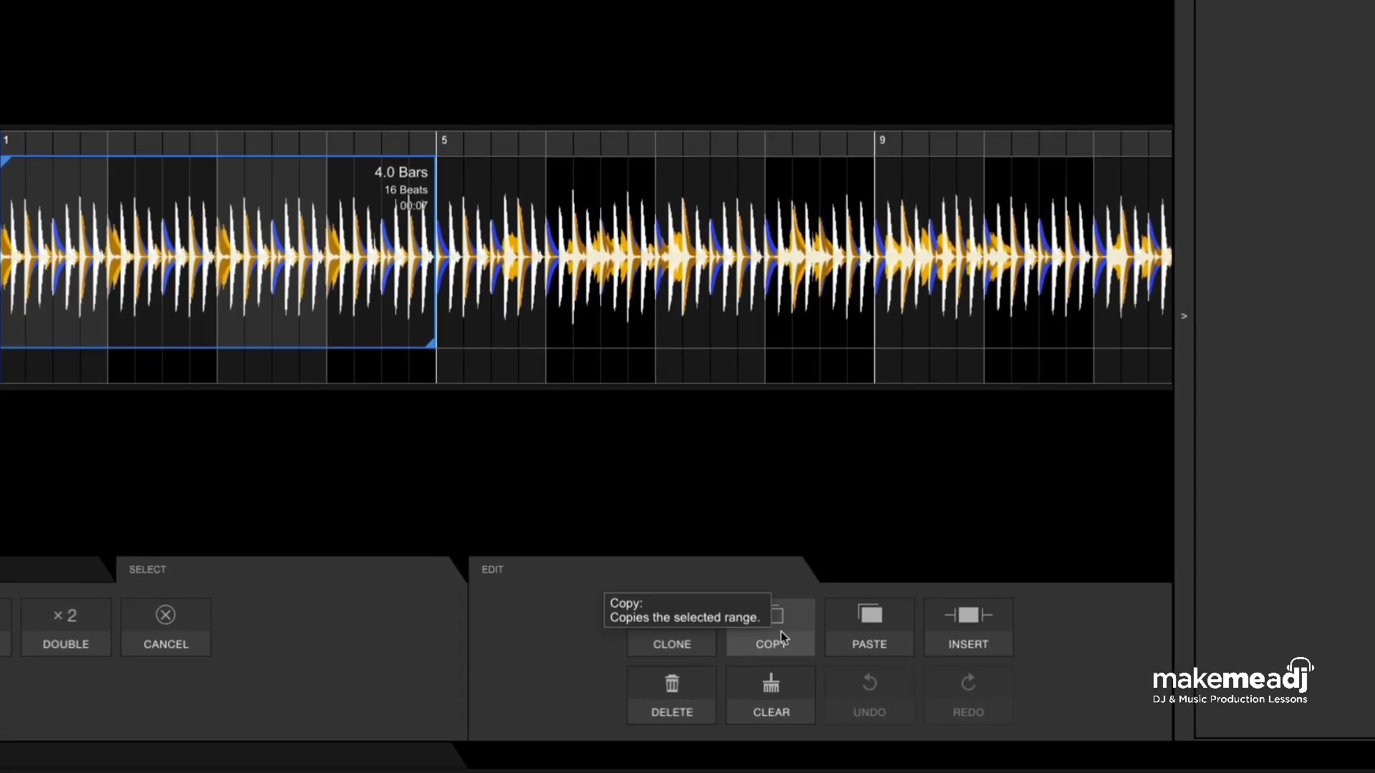
pyautogui.click(824, 657)
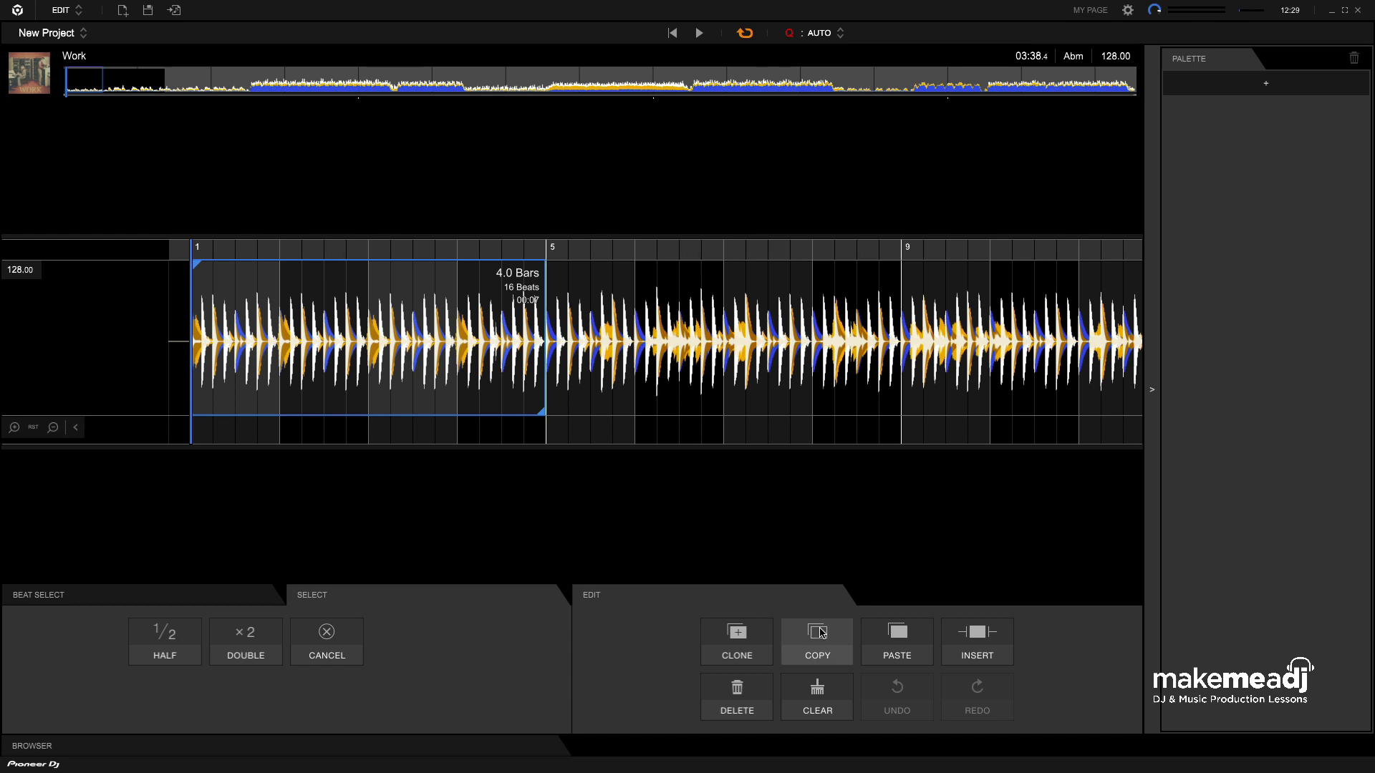
pyautogui.click(821, 633)
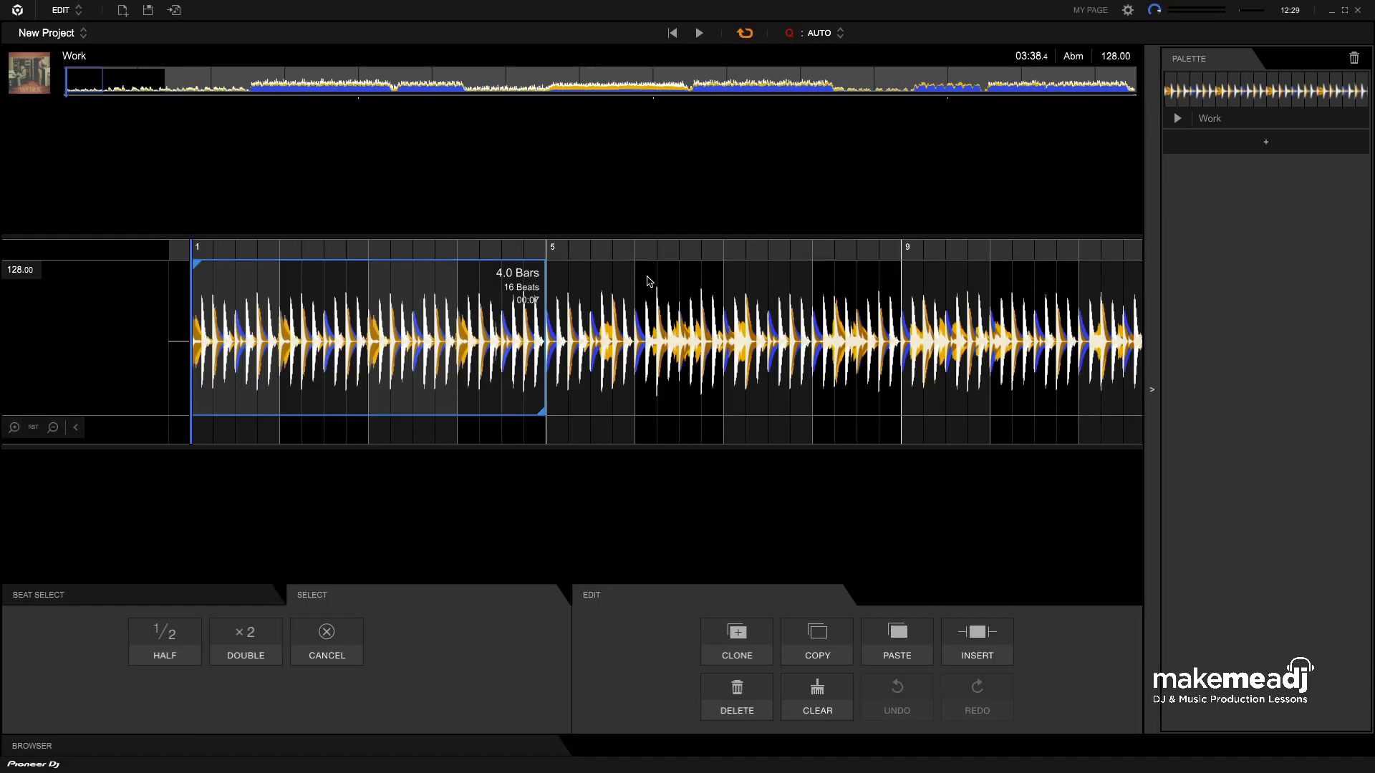
# Go to the end of Work and set the position at bar 117
pyautogui.click(1089, 84)
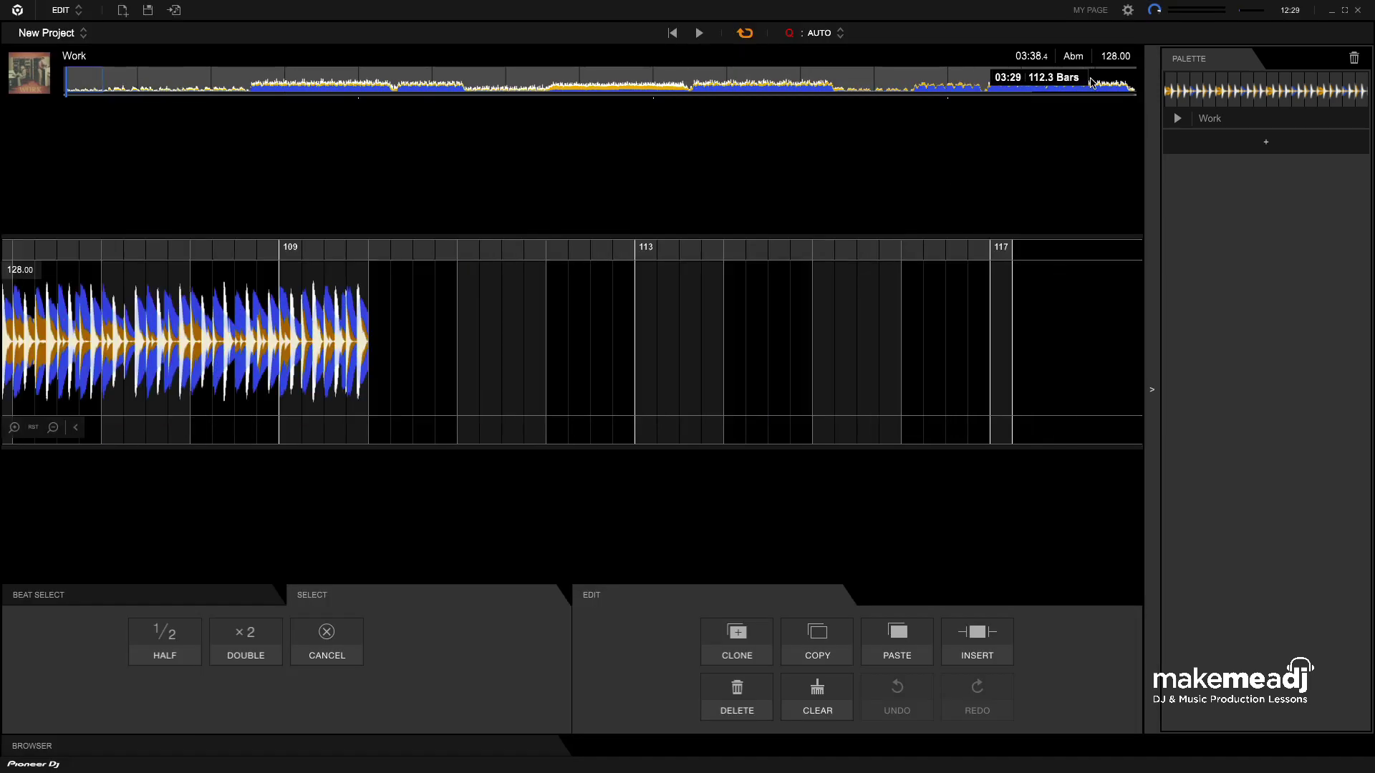
pyautogui.click(918, 372)
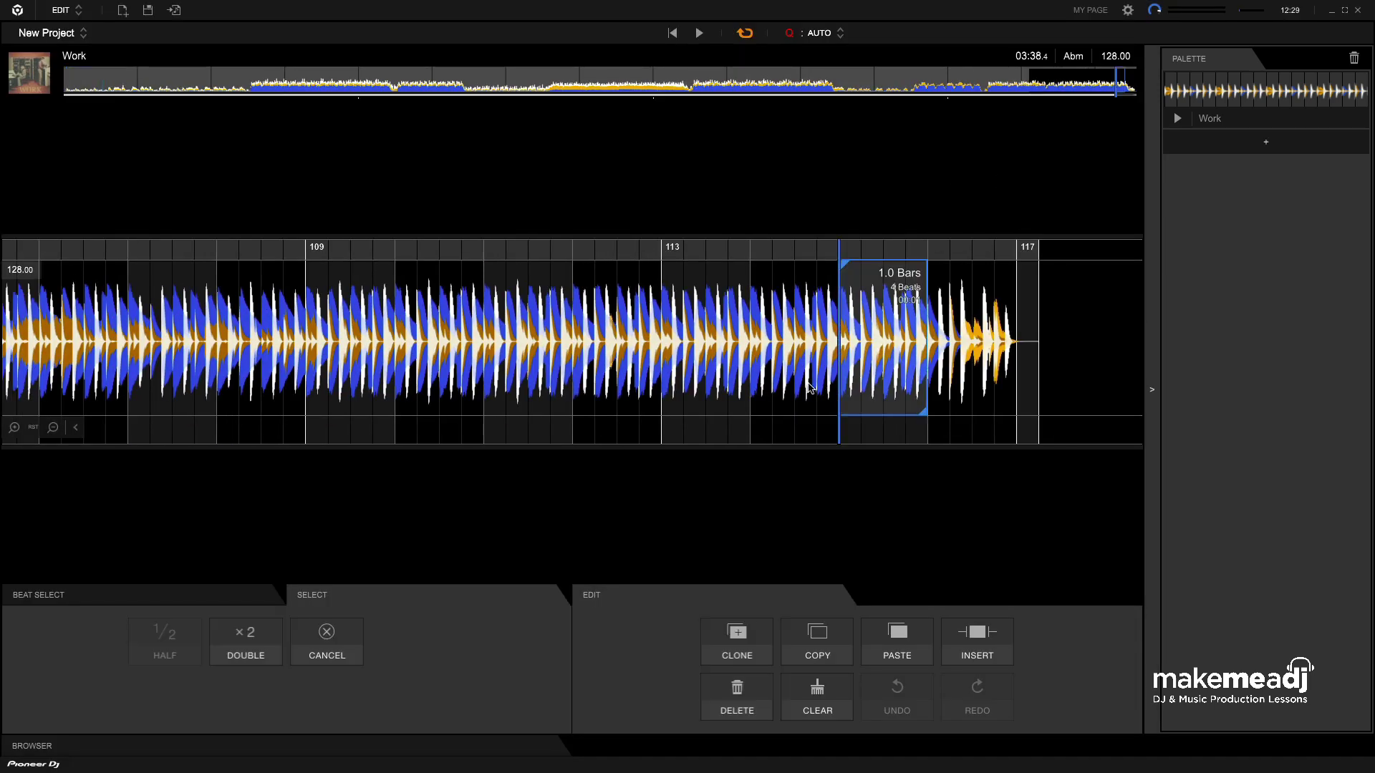
pyautogui.click(1026, 341)
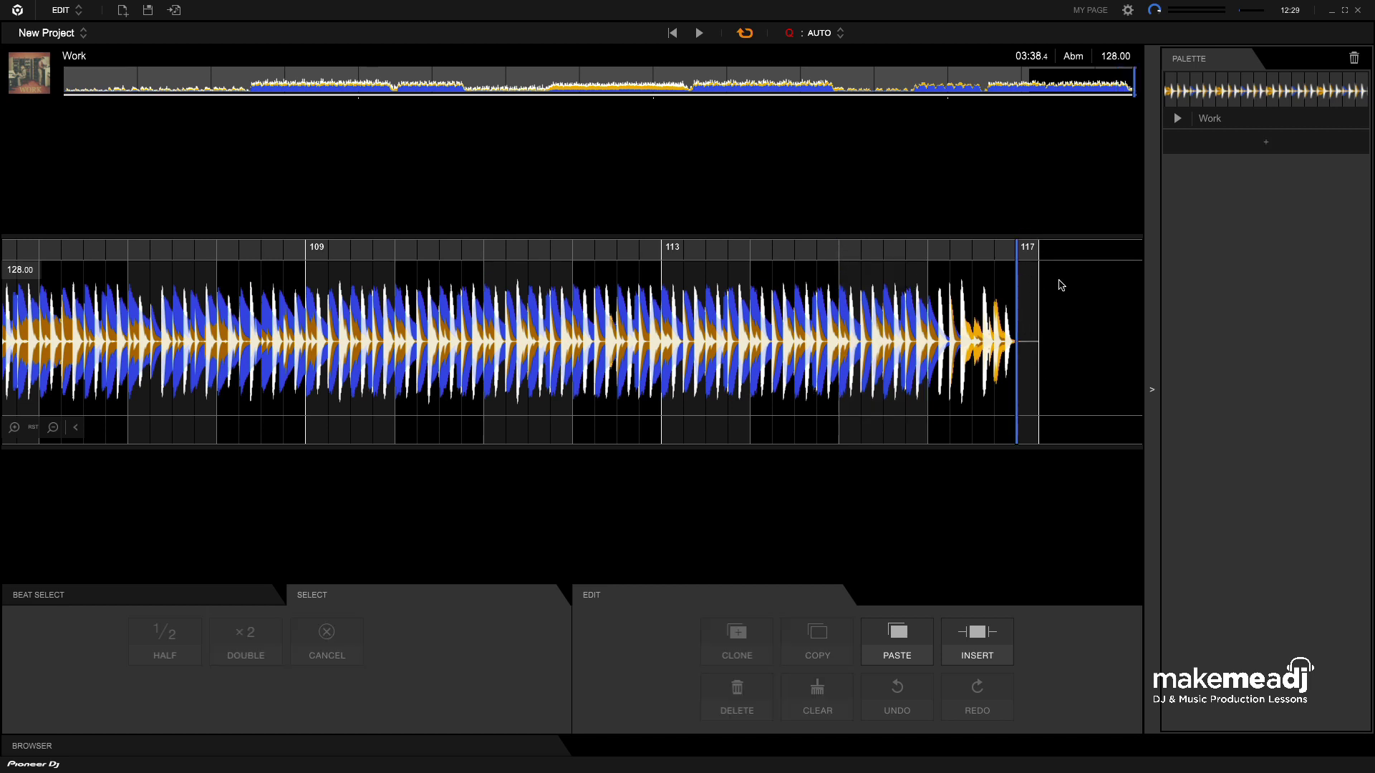
pyautogui.scroll(-2, 1010, 250)
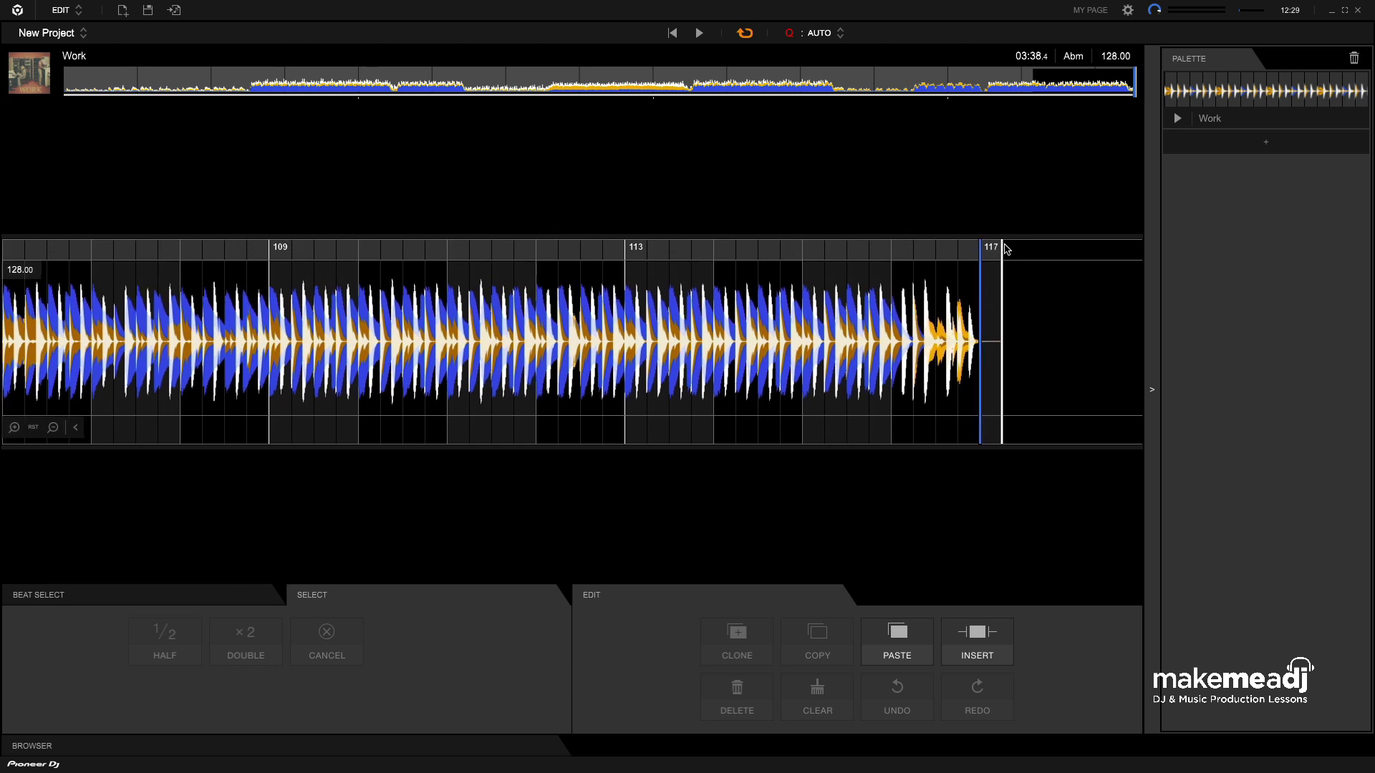
pyautogui.moveTo(1005, 249); pyautogui.dragTo(1002, 249)
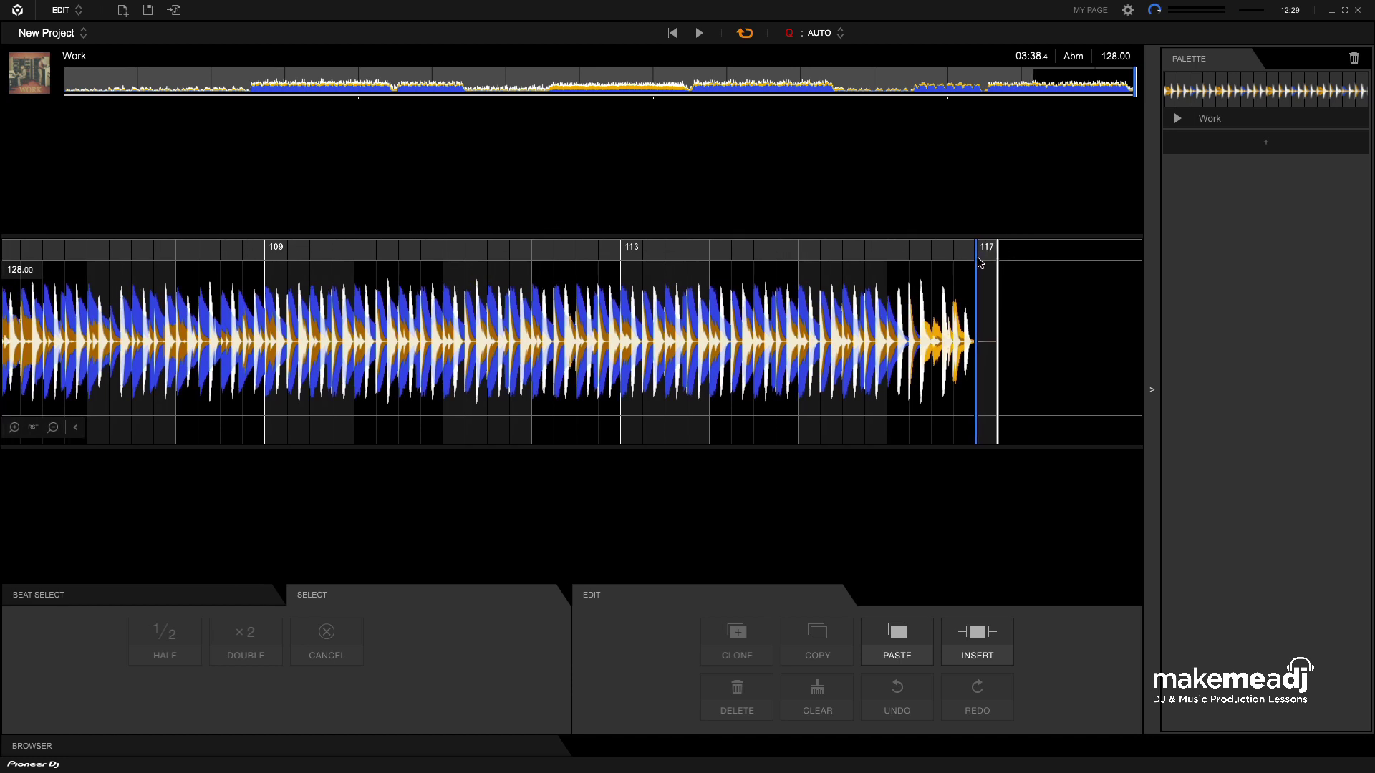
pyautogui.moveTo(984, 263); pyautogui.dragTo(1000, 258)
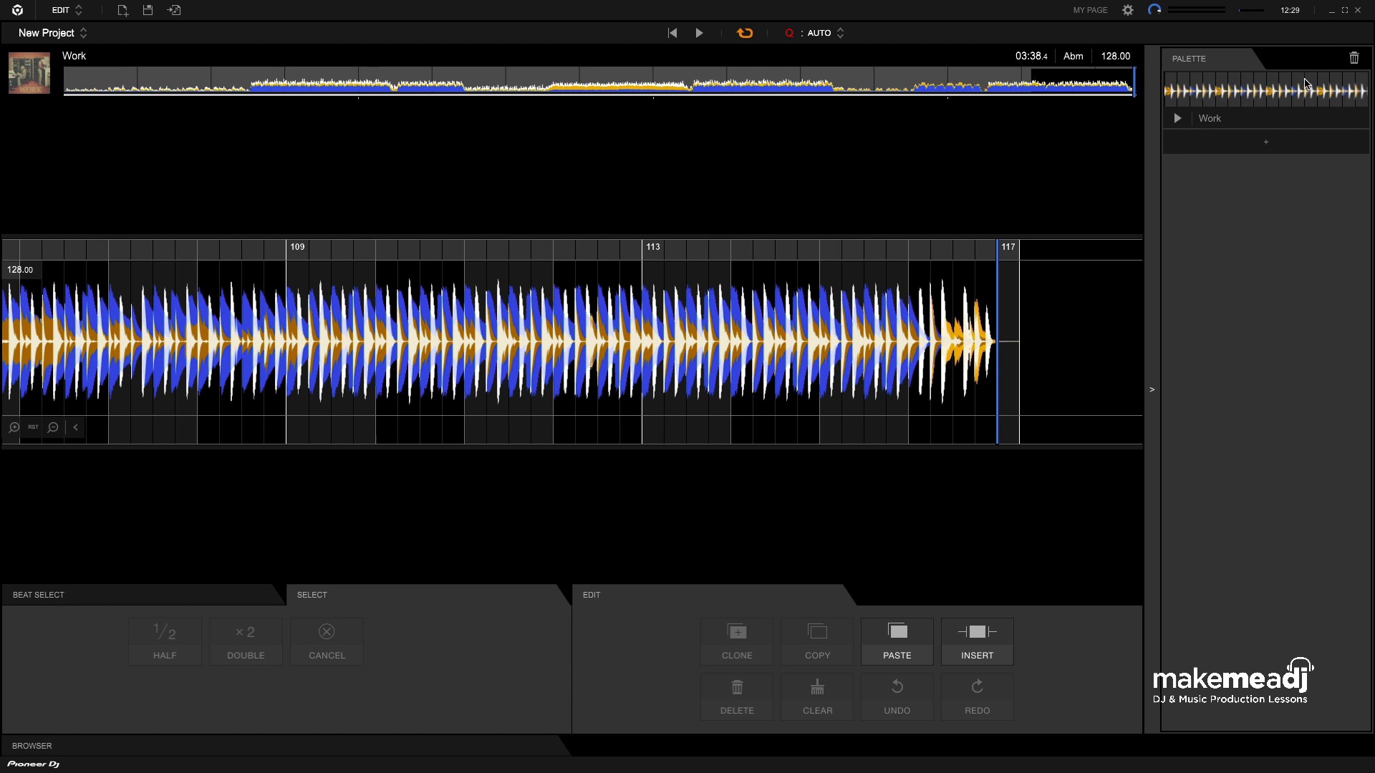
# Place the four-bar palette clip after bar 117 and play back the extended ending
pyautogui.moveTo(1301, 86); pyautogui.dragTo(1062, 310)
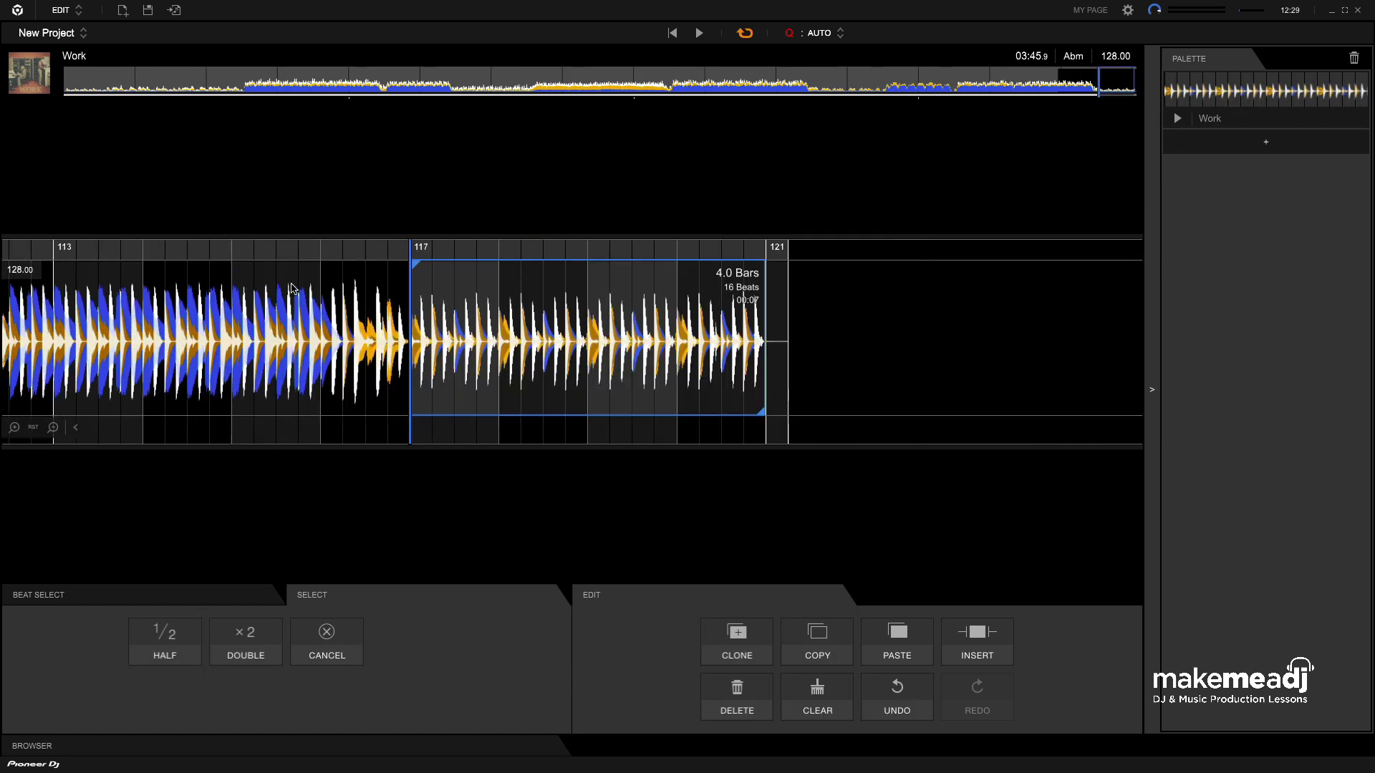
pyautogui.click(143, 308)
pyautogui.press('space')
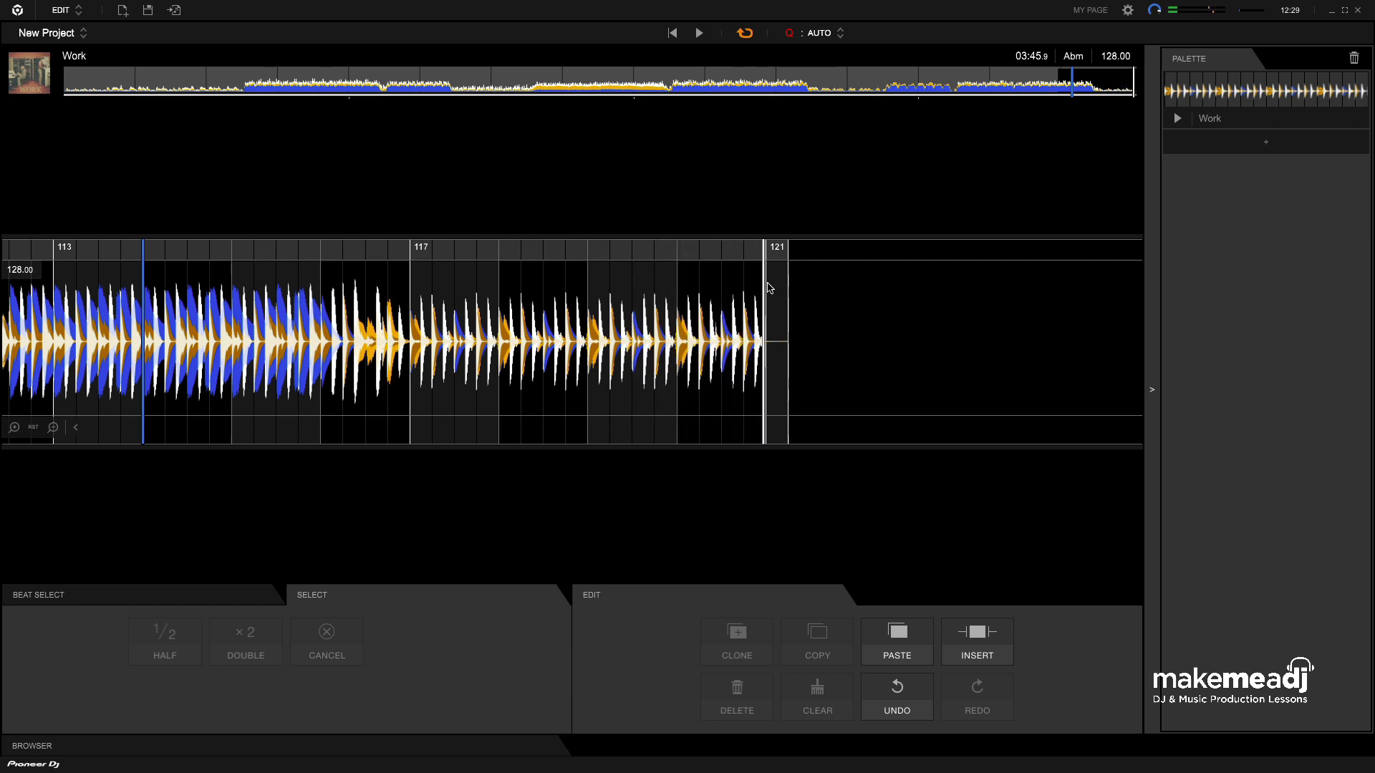
# Save bars 117–121 as a second palette clip and place a four-bar clip at bar 121
pyautogui.moveTo(770, 287); pyautogui.dragTo(428, 311)
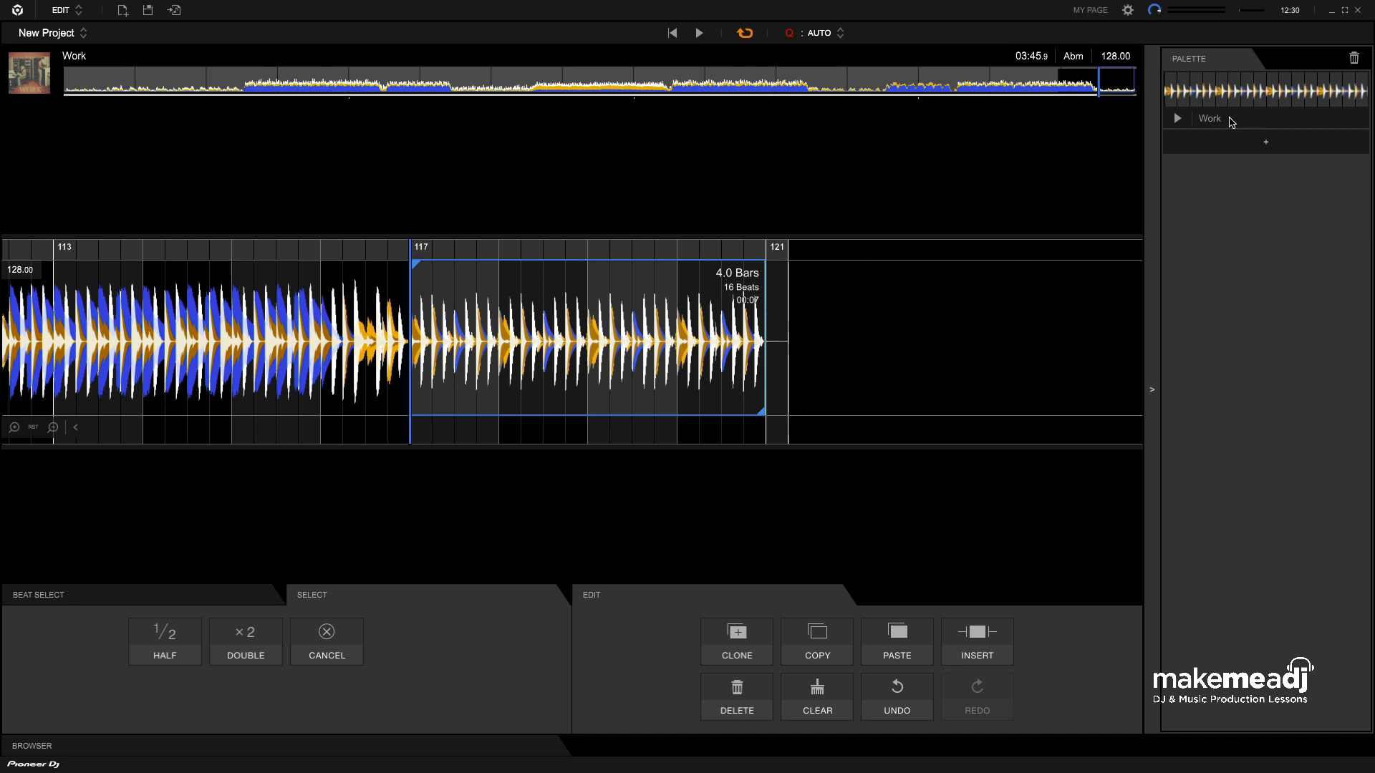
pyautogui.click(1267, 143)
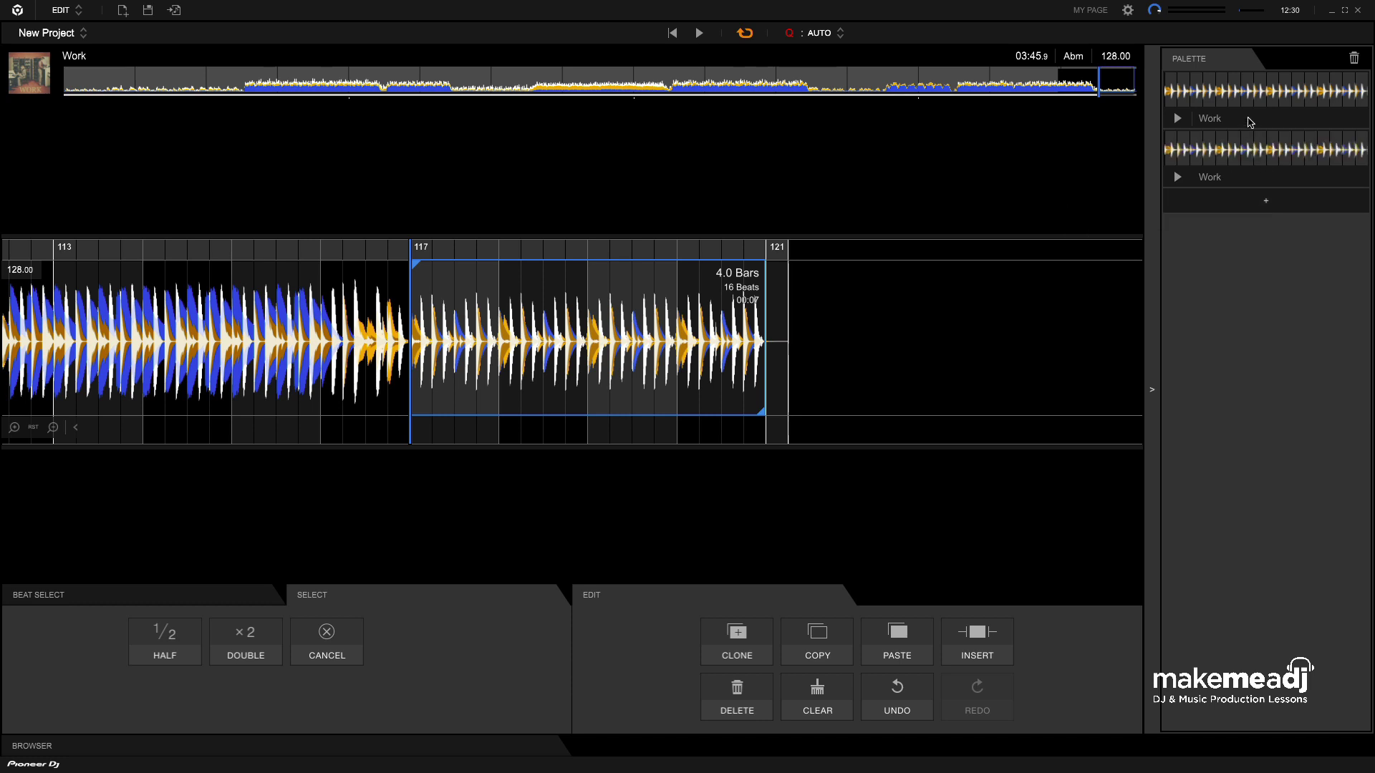
pyautogui.moveTo(1255, 95); pyautogui.dragTo(820, 297)
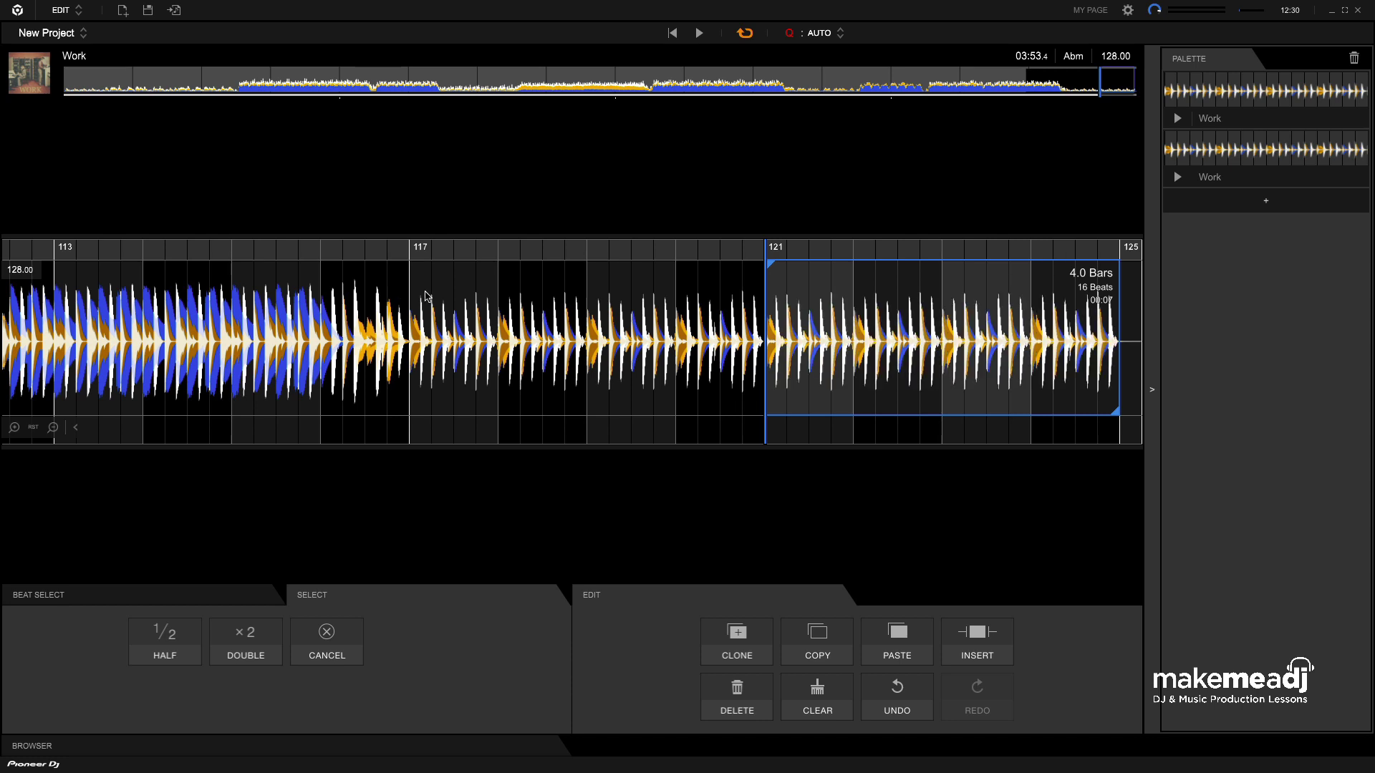
# Copy, paste and clone bars 117–125 so the outro runs to bar 133
pyautogui.moveTo(426, 295); pyautogui.dragTo(1081, 317)
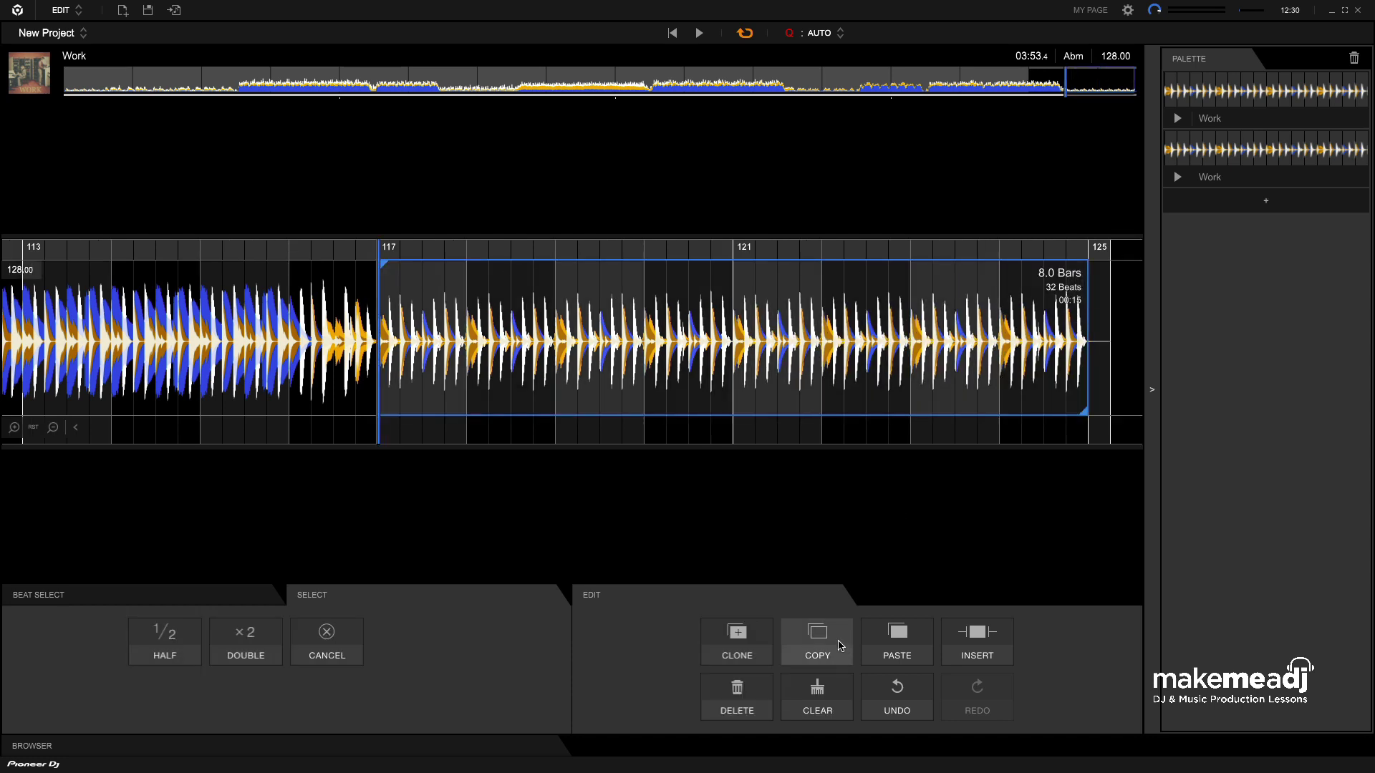
pyautogui.click(817, 639)
pyautogui.click(890, 639)
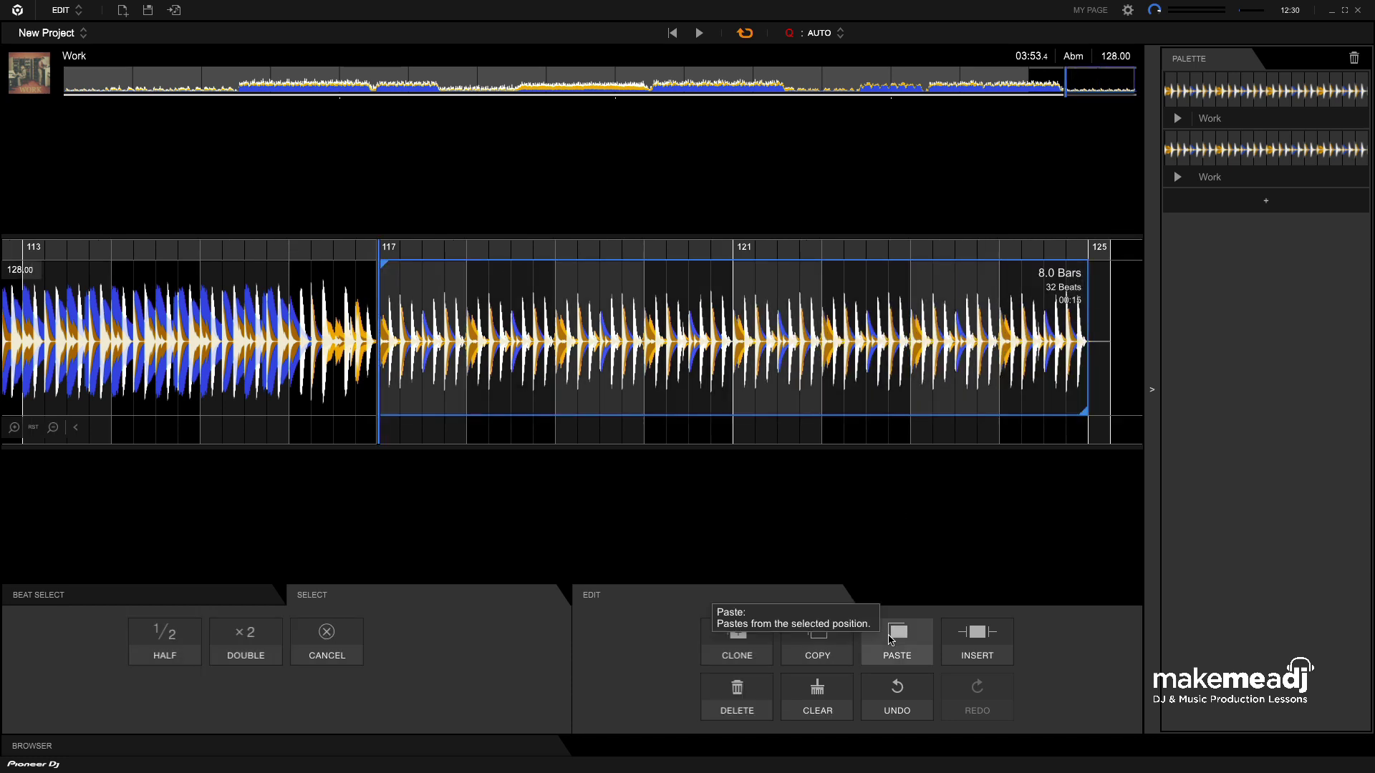
pyautogui.click(740, 641)
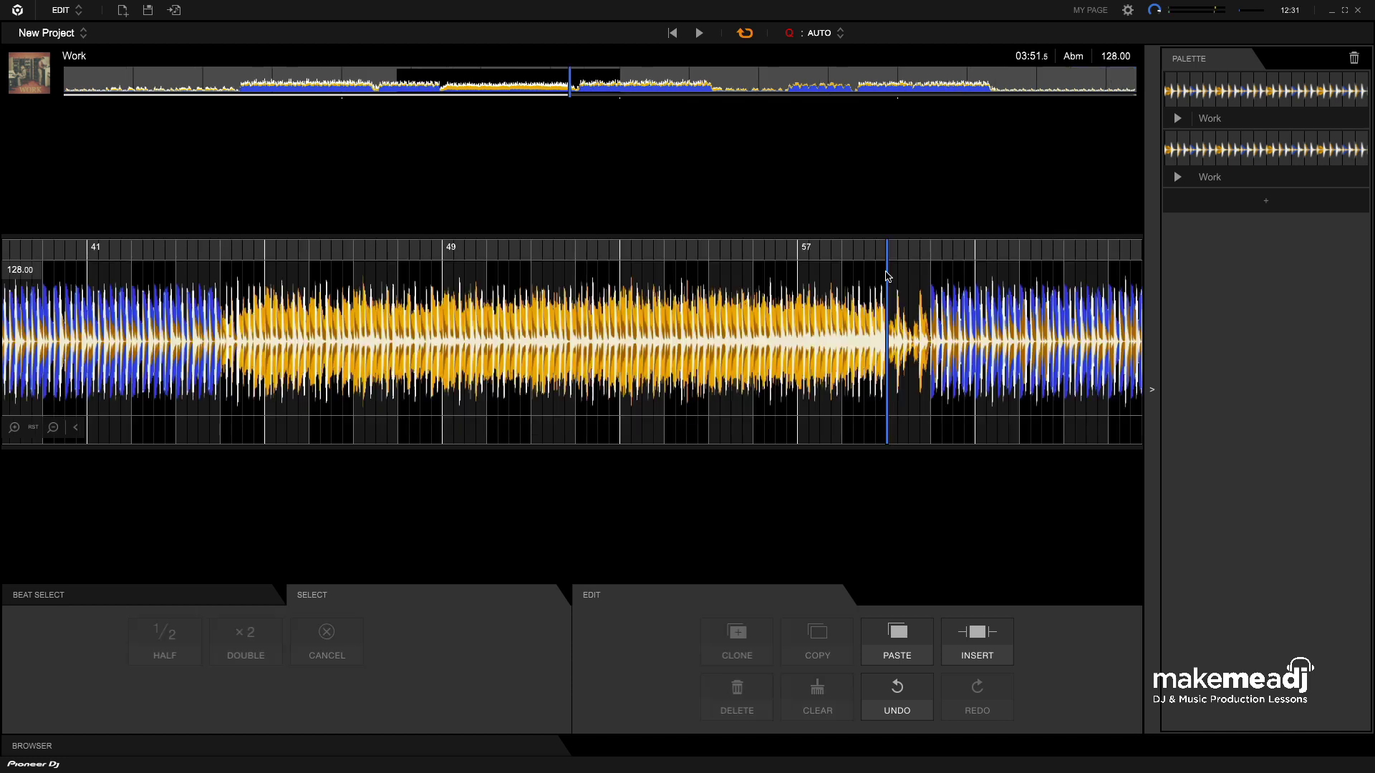
# Play from the drop marker, then zoom in to show bars 53–61
pyautogui.press('space')
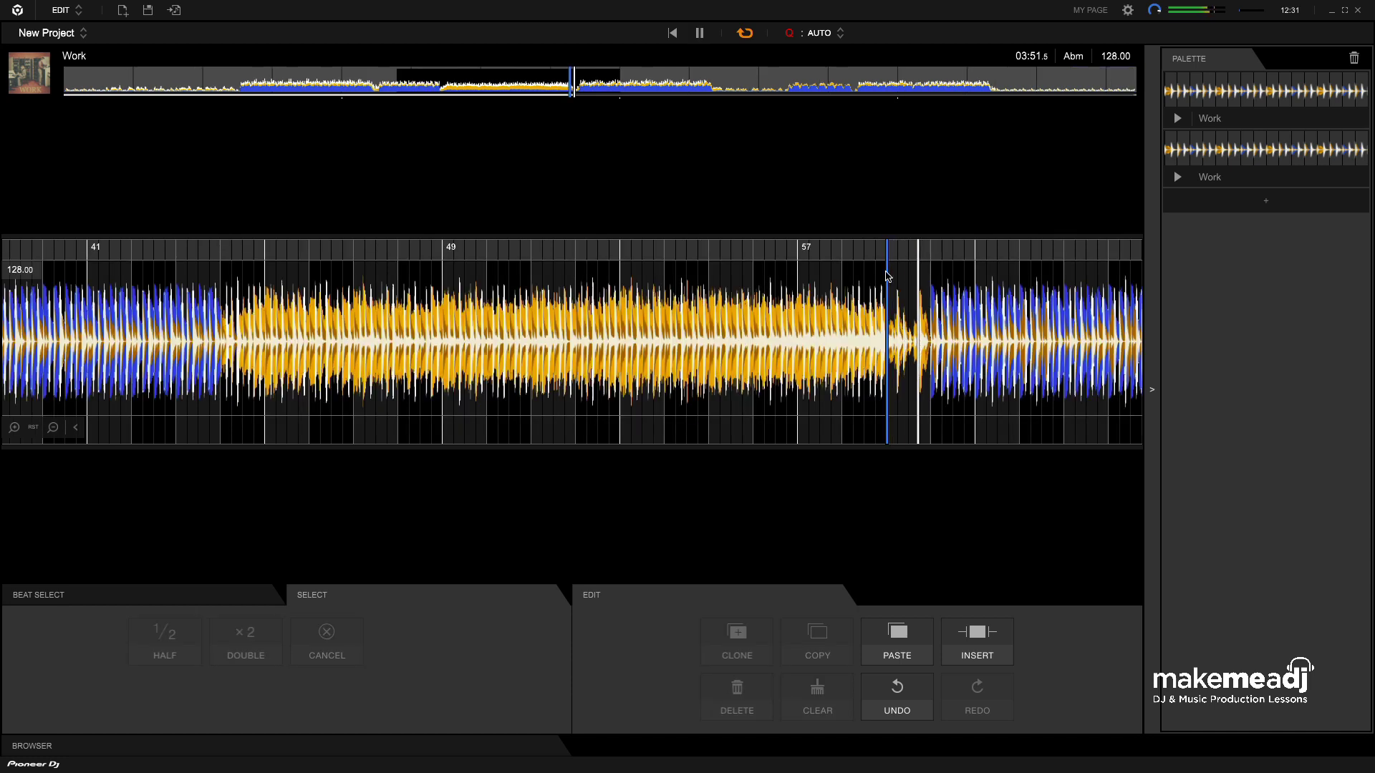
pyautogui.press('space')
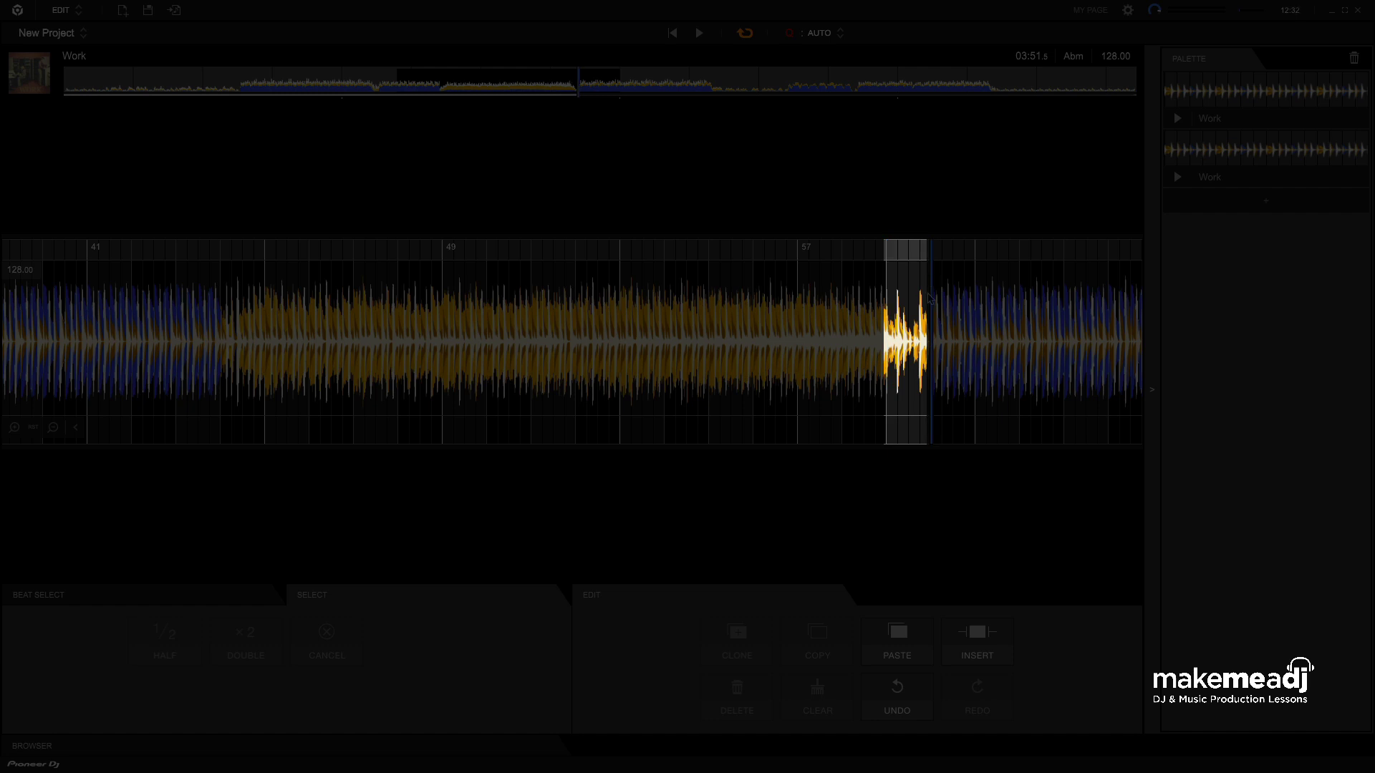
pyautogui.click(12, 429)
pyautogui.click(12, 430)
pyautogui.click(12, 429)
pyautogui.click(12, 429)
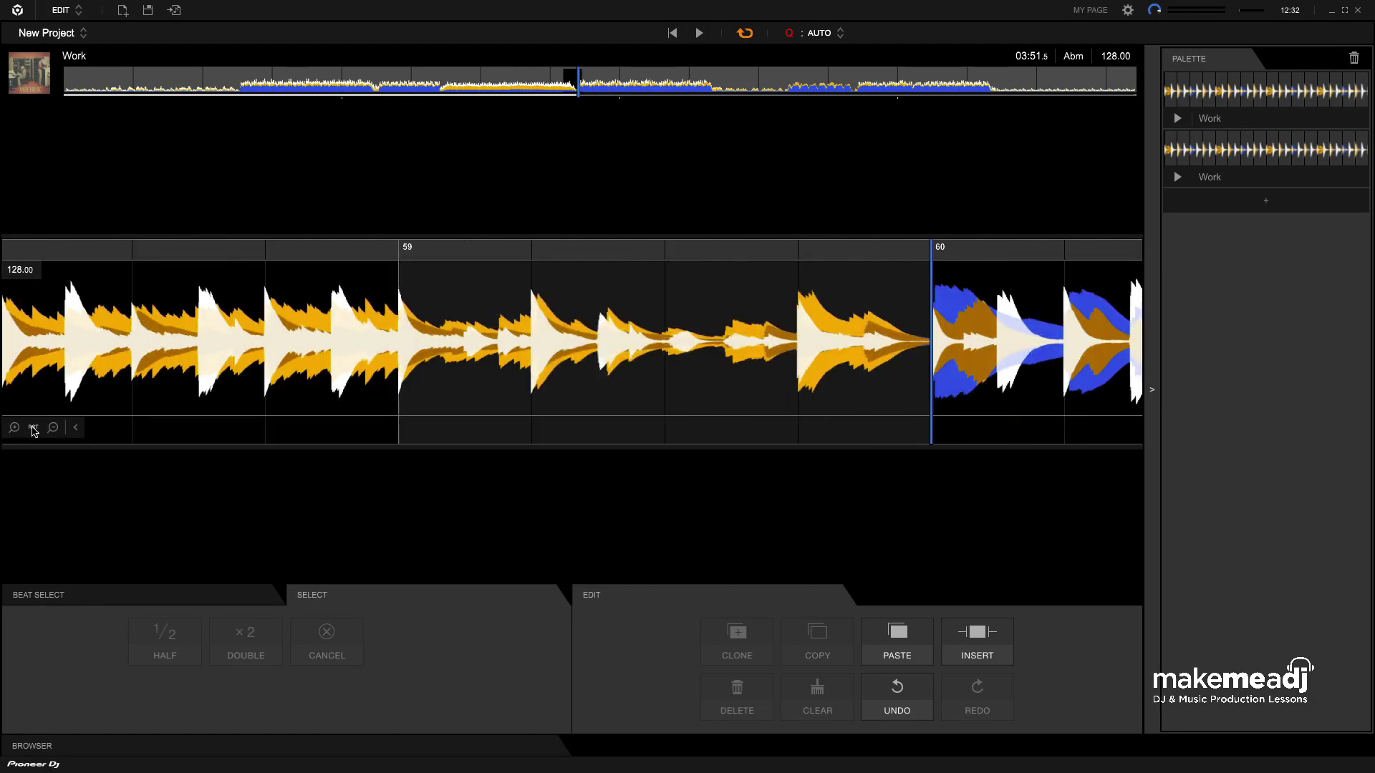
pyautogui.click(53, 428)
pyautogui.click(53, 428)
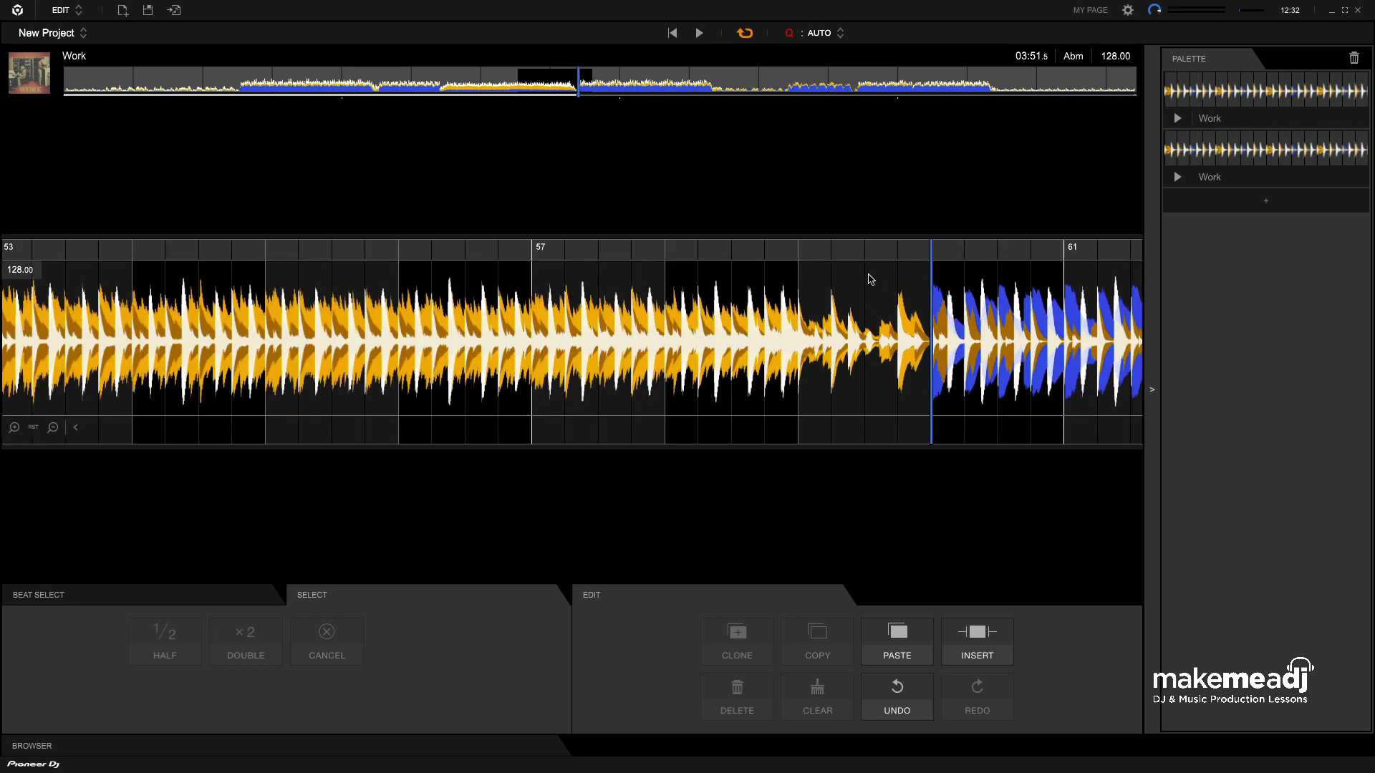
# Select the two beats before the bar-60 drop and clone them three times
pyautogui.moveTo(874, 275); pyautogui.dragTo(929, 268)
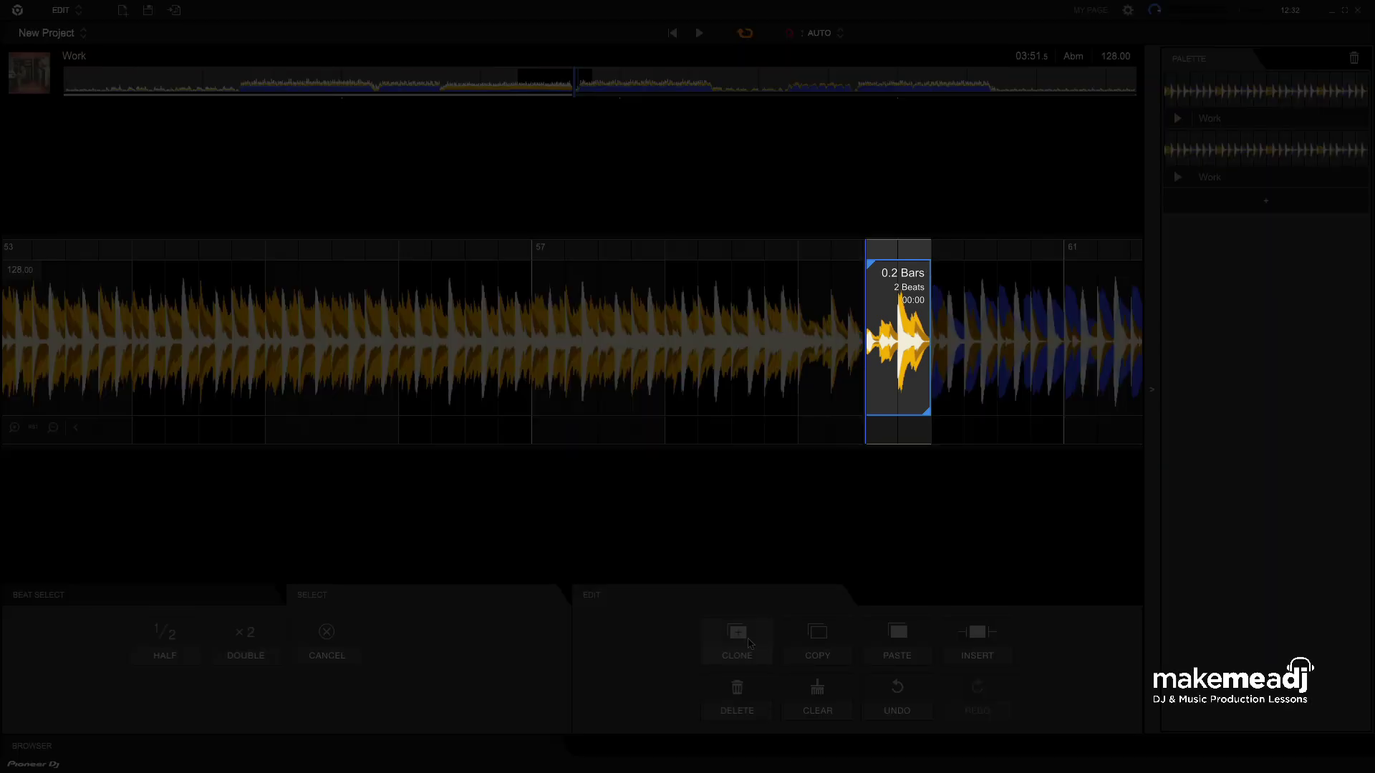
pyautogui.click(738, 639)
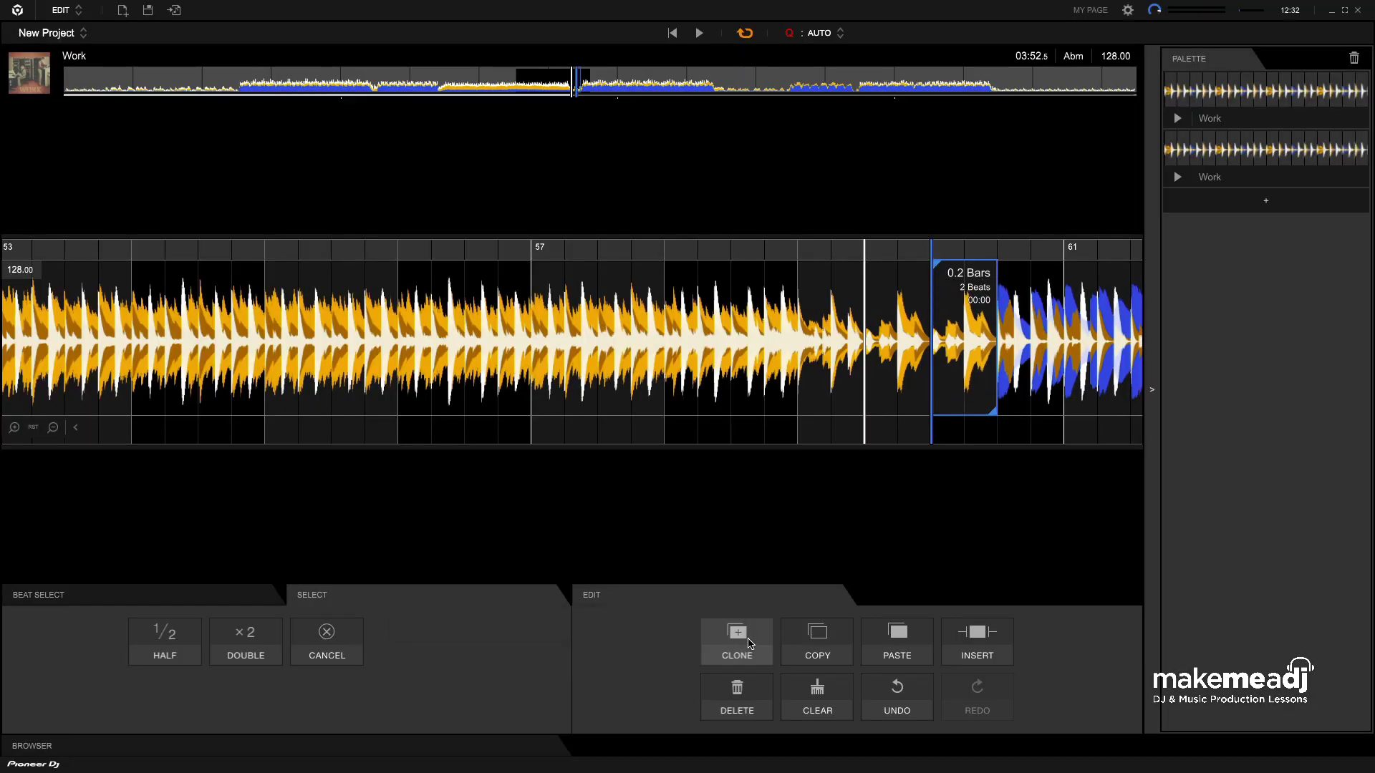
pyautogui.click(738, 639)
pyautogui.click(749, 643)
pyautogui.scroll(-3, 974, 364)
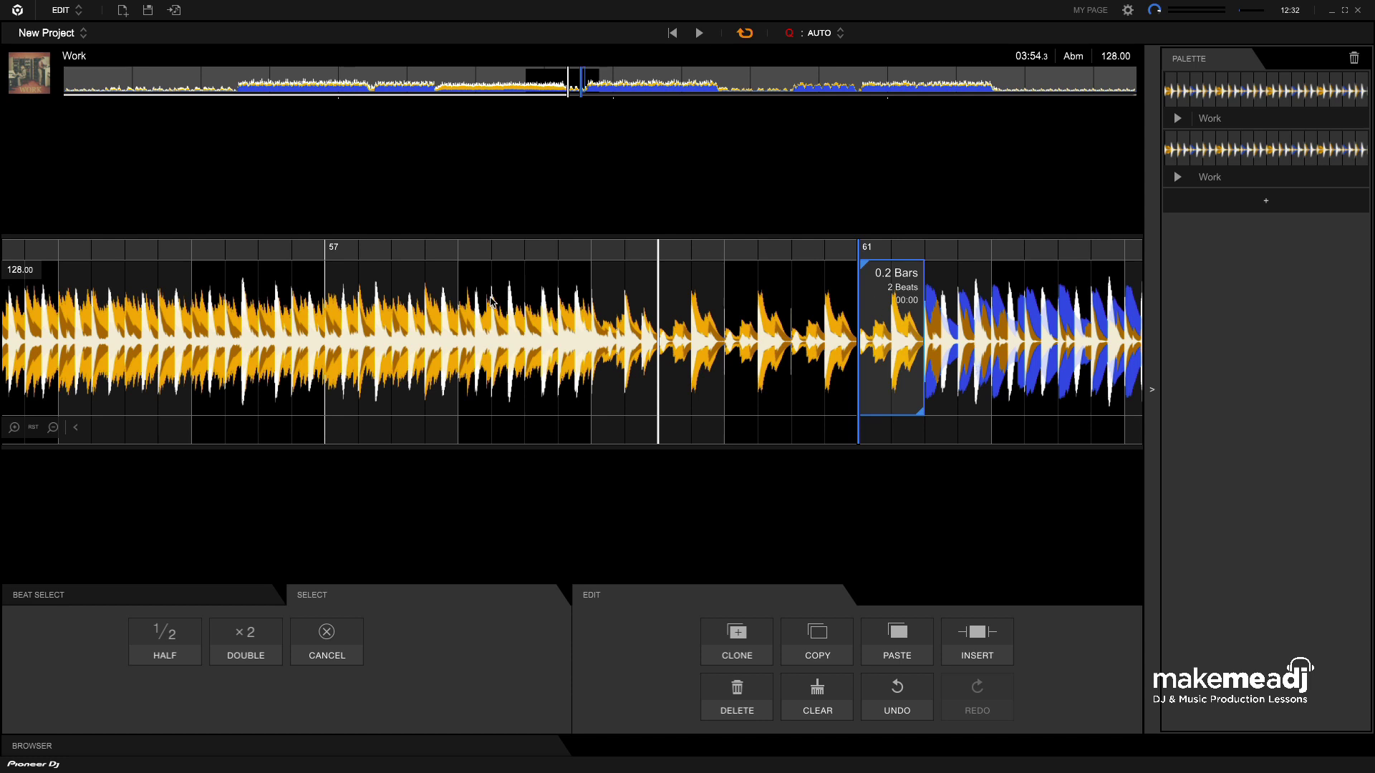
pyautogui.click(50, 254)
pyautogui.press('space')
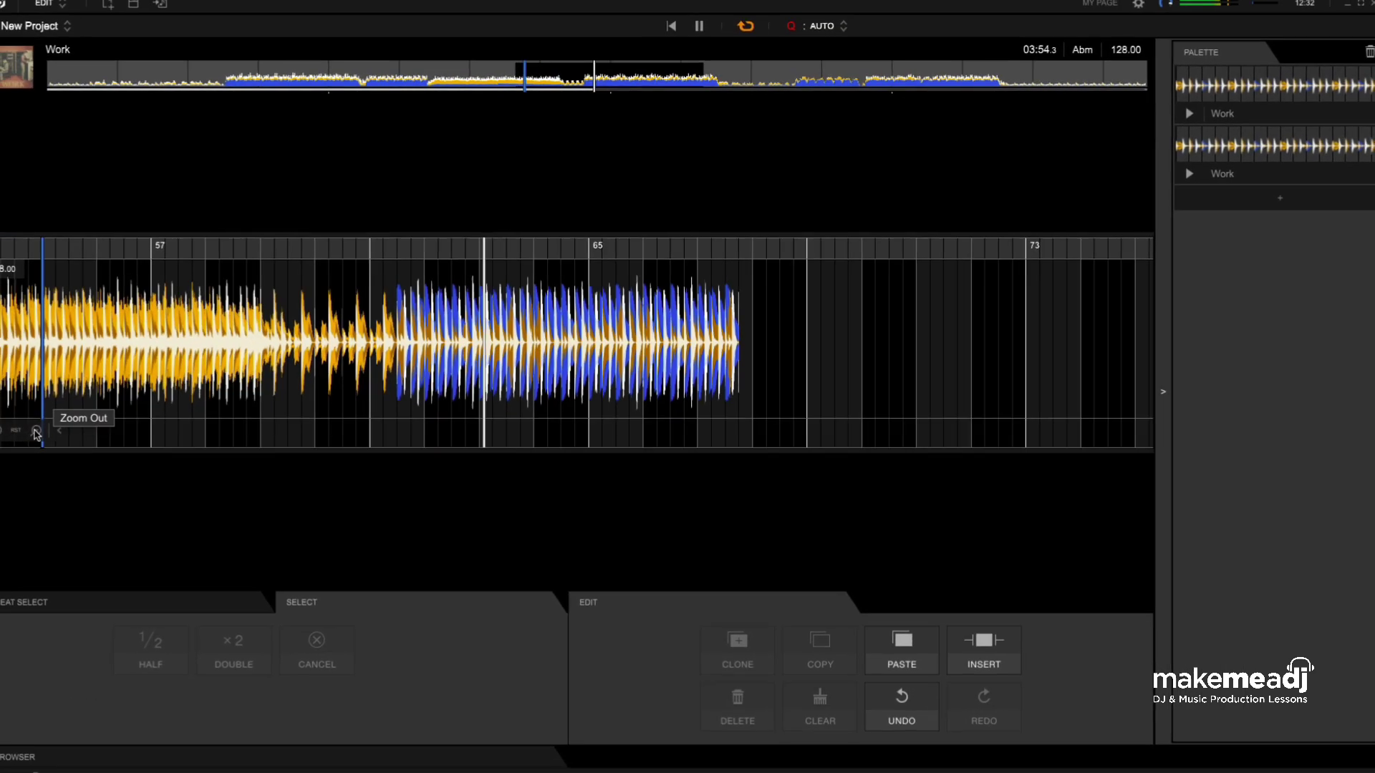
pyautogui.click(46, 429)
pyautogui.click(46, 430)
pyautogui.press('space')
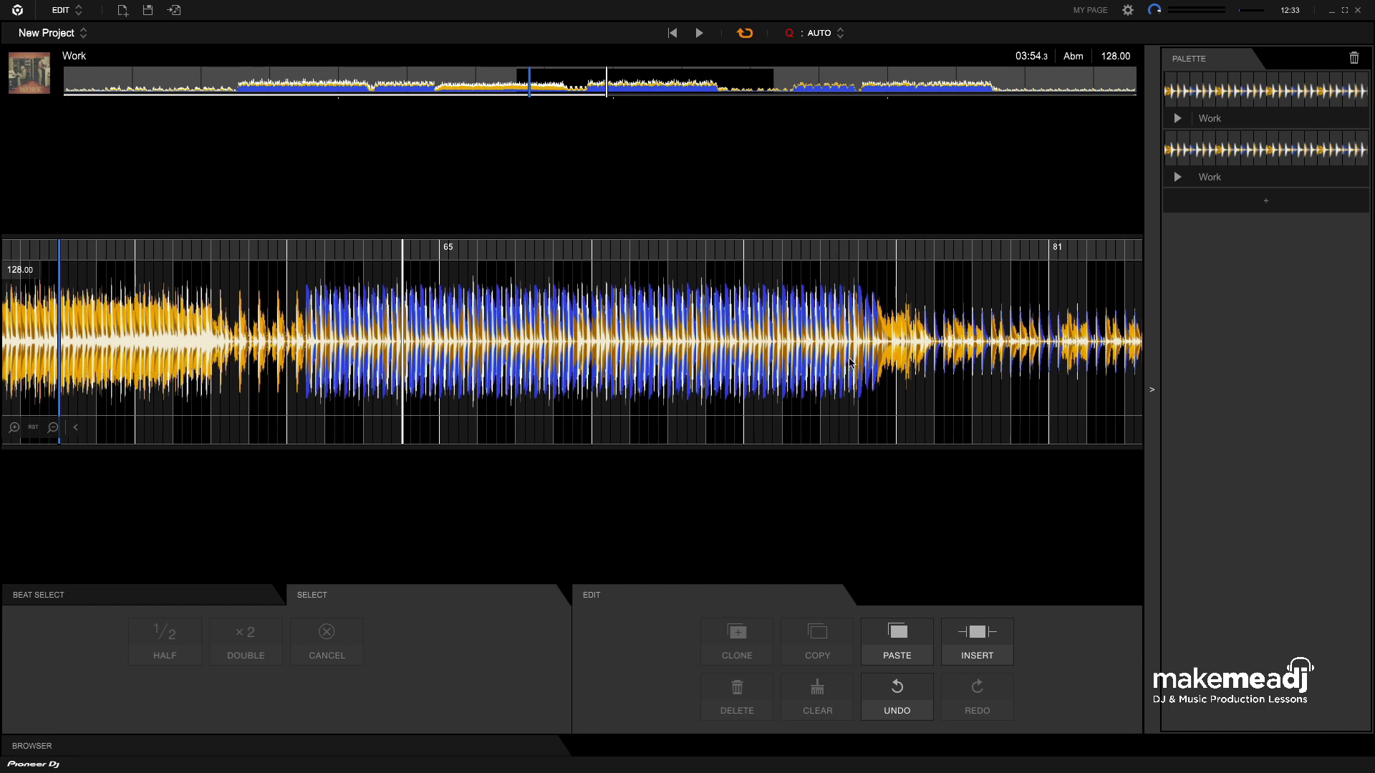
pyautogui.scroll(5, 456, 294)
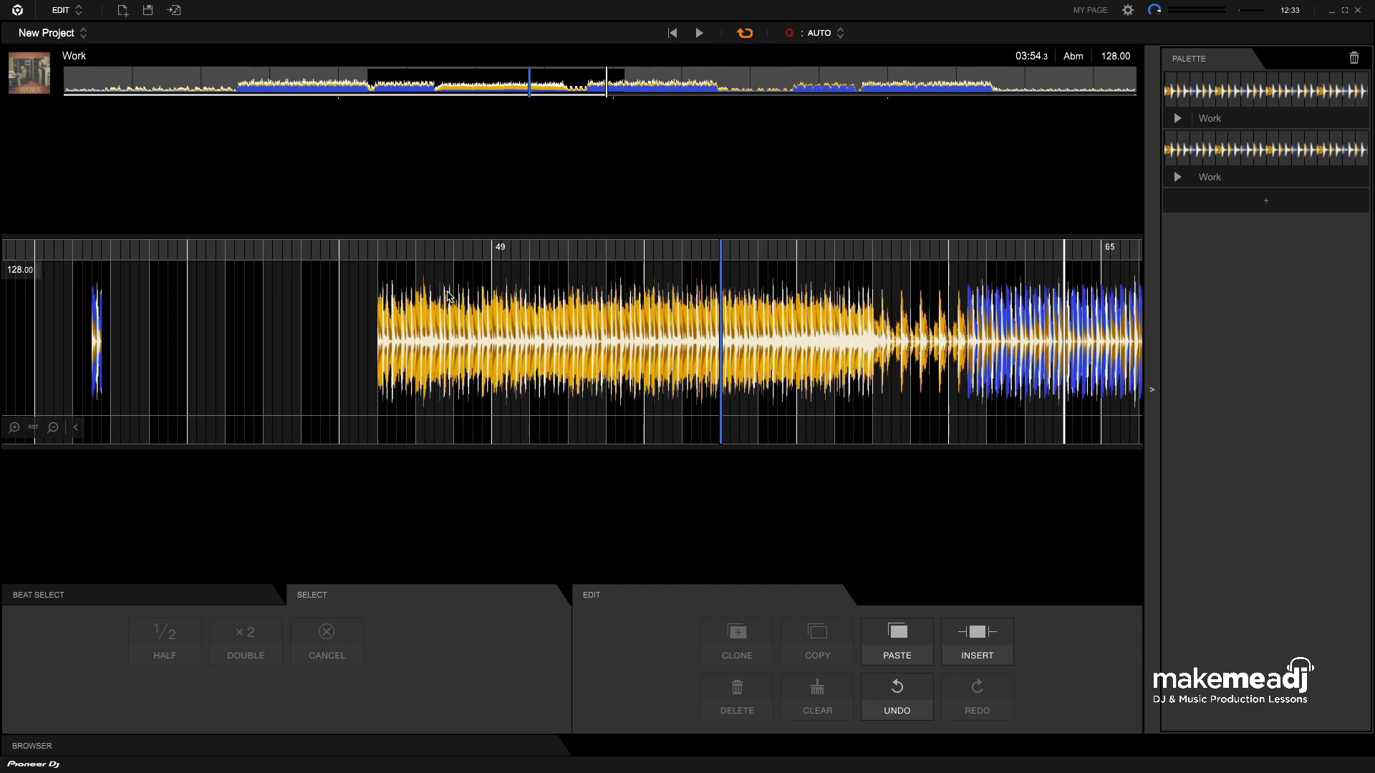
# Save the project as 'Work (Make Me A DJ Edit)' and check the destination folder
pyautogui.click(52, 429)
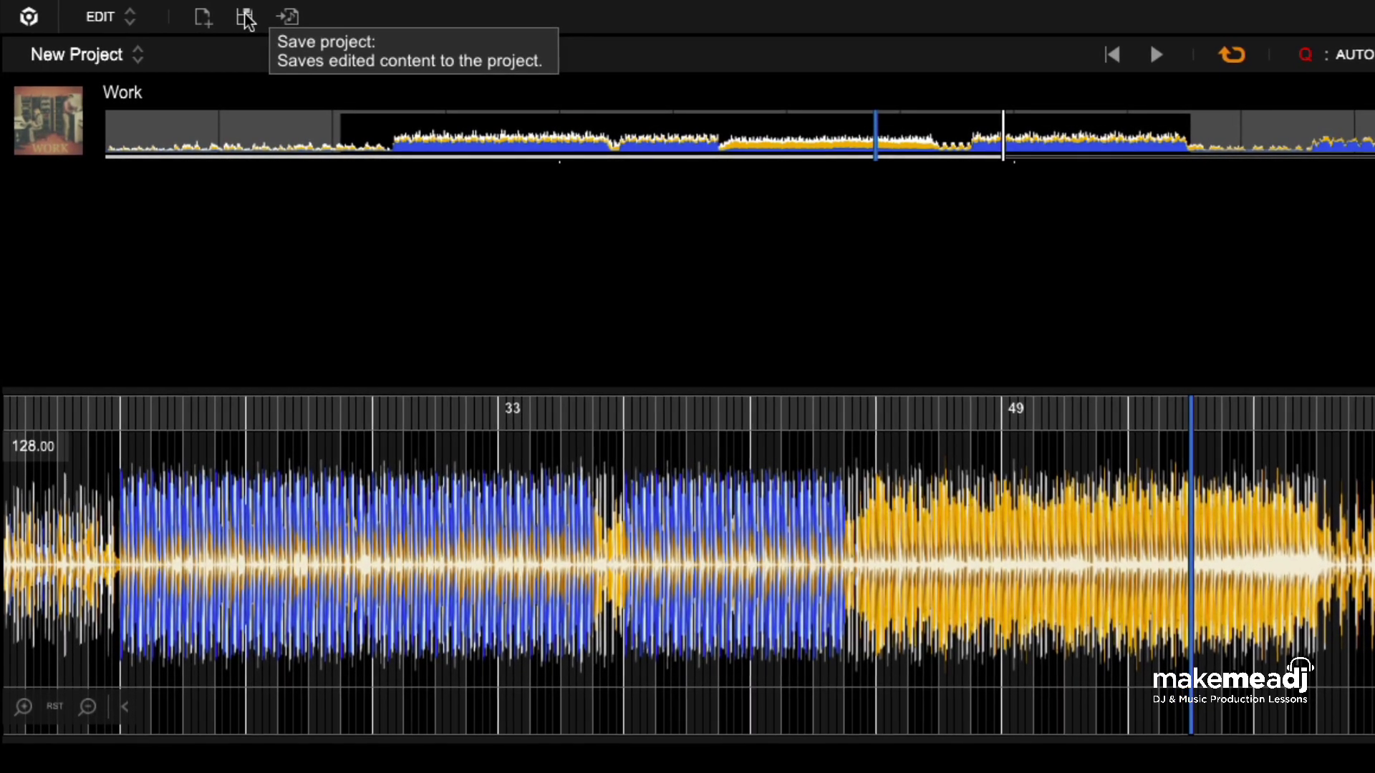
pyautogui.click(245, 17)
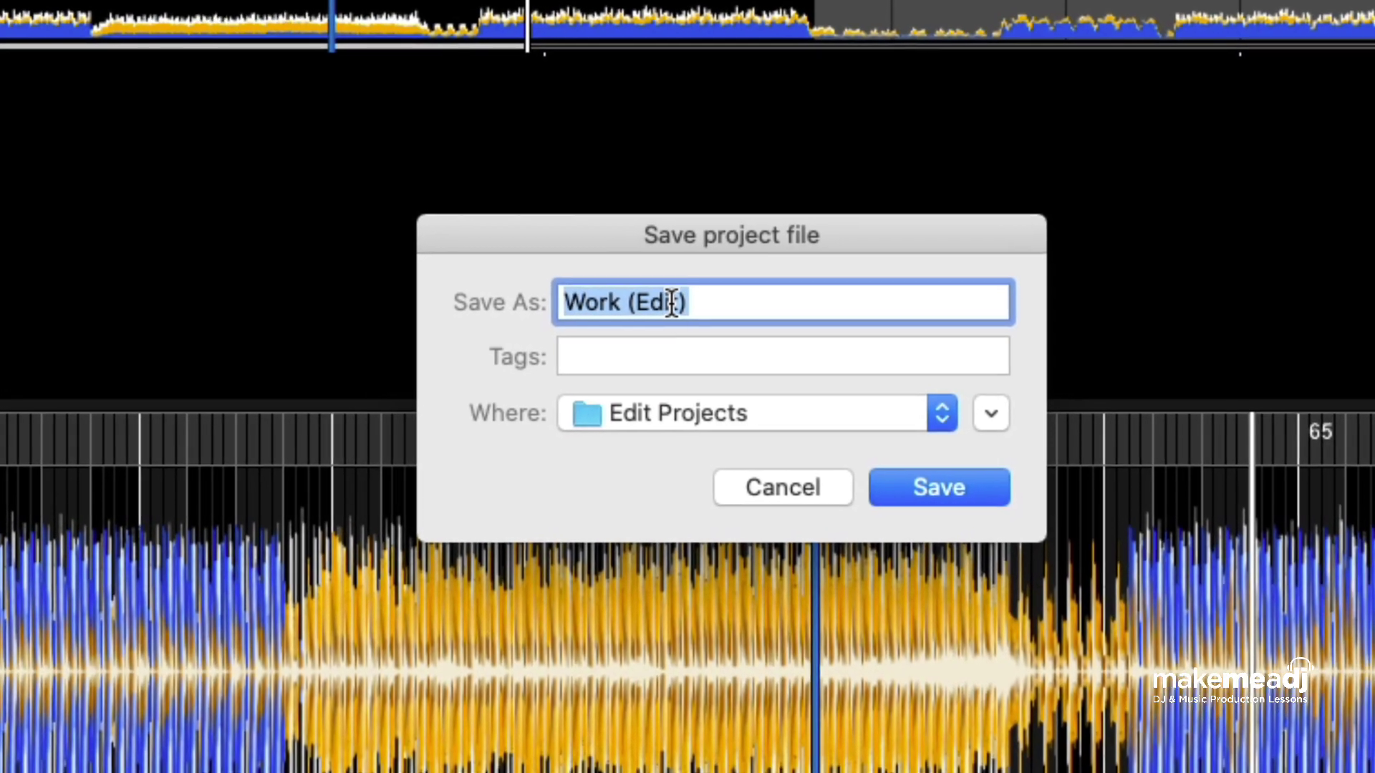
pyautogui.click(720, 305)
pyautogui.click(543, 290)
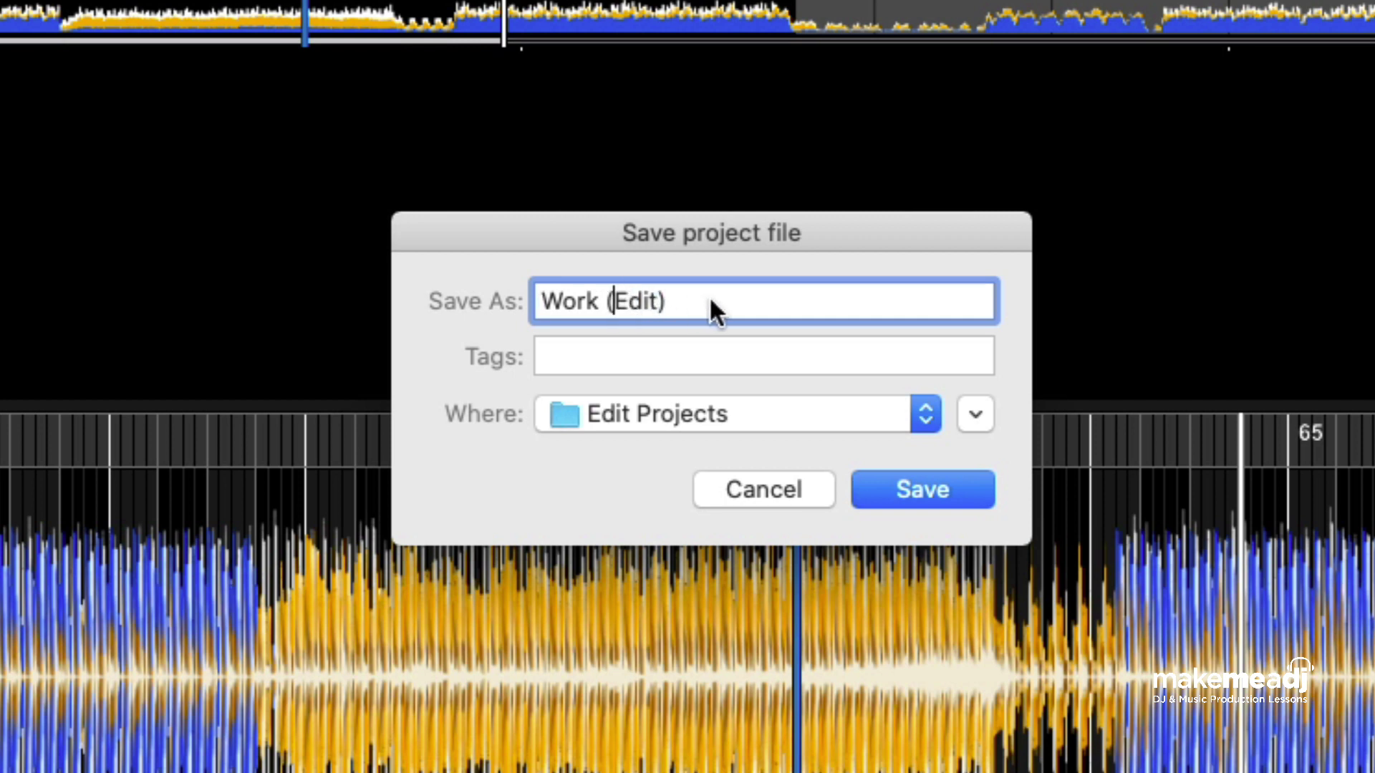
pyautogui.write('Make Me A DJ')
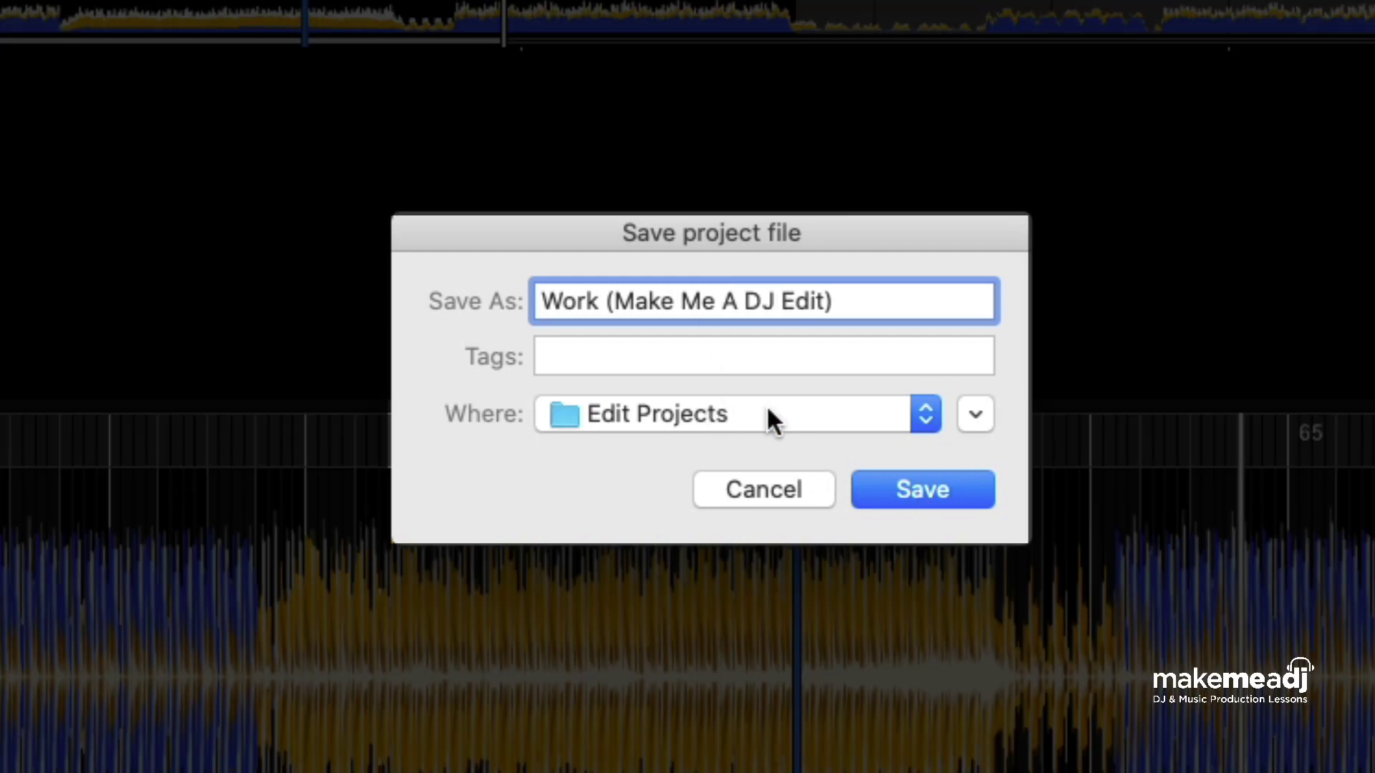
pyautogui.click(670, 413)
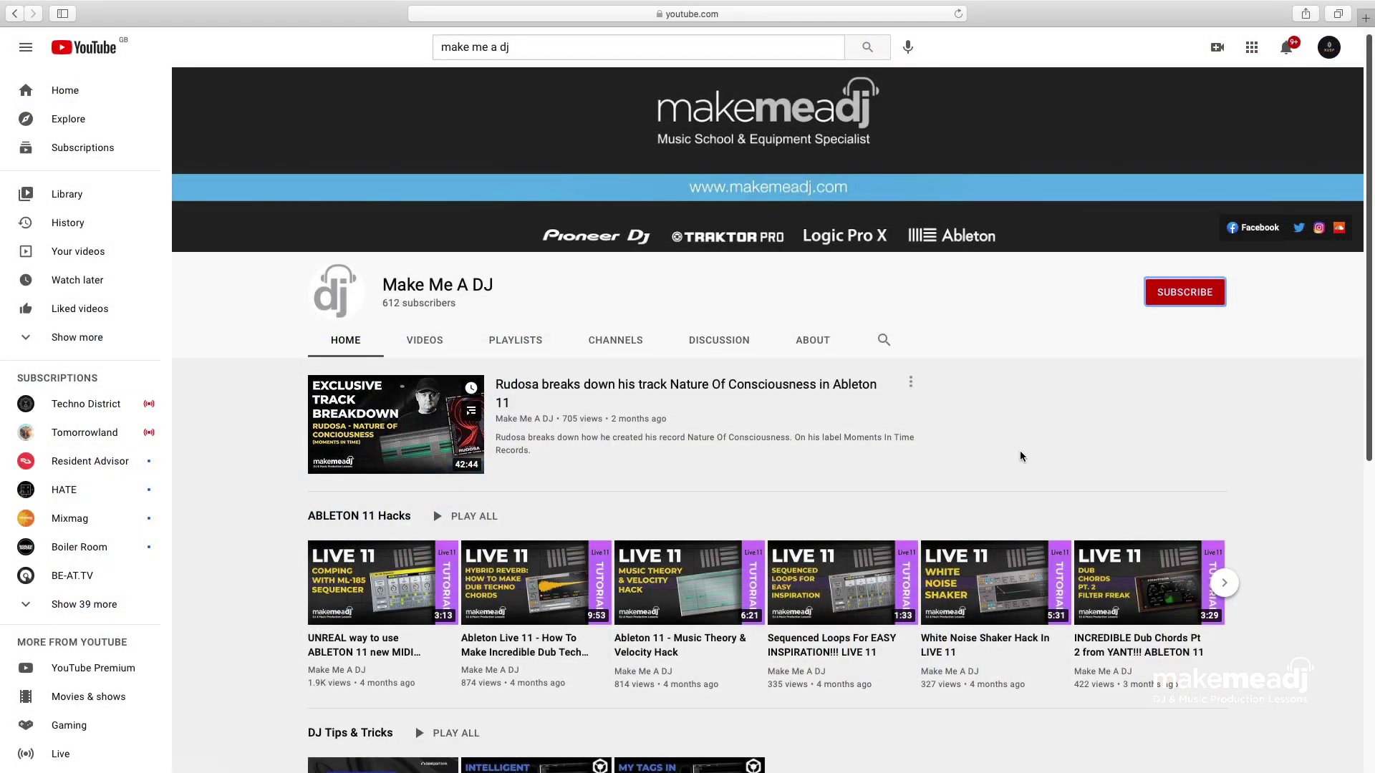
# Subscribe to the Make Me A DJ channel, open its notification options, and browse the page
pyautogui.scroll(-1, 1020, 456)
pyautogui.click(1179, 286)
pyautogui.click(1213, 283)
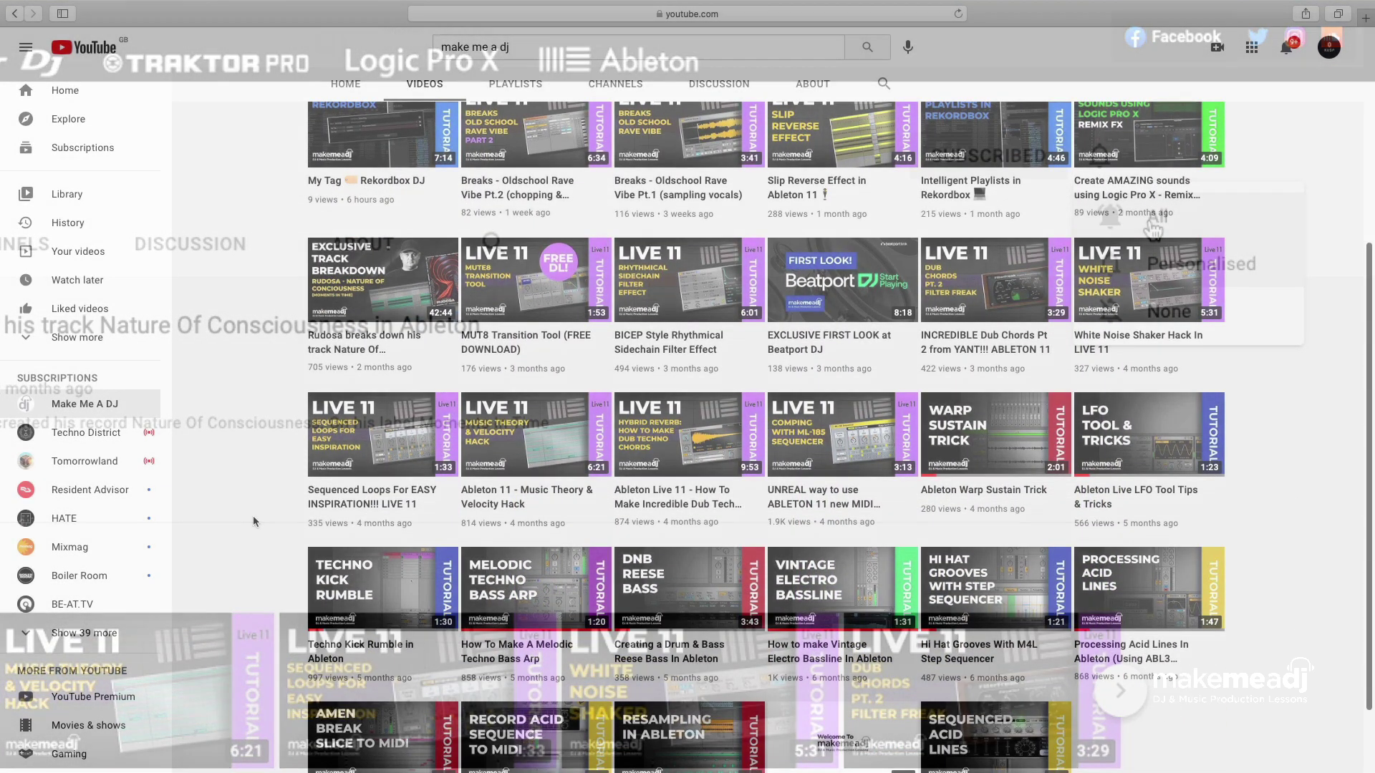
pyautogui.scroll(-3, 253, 521)
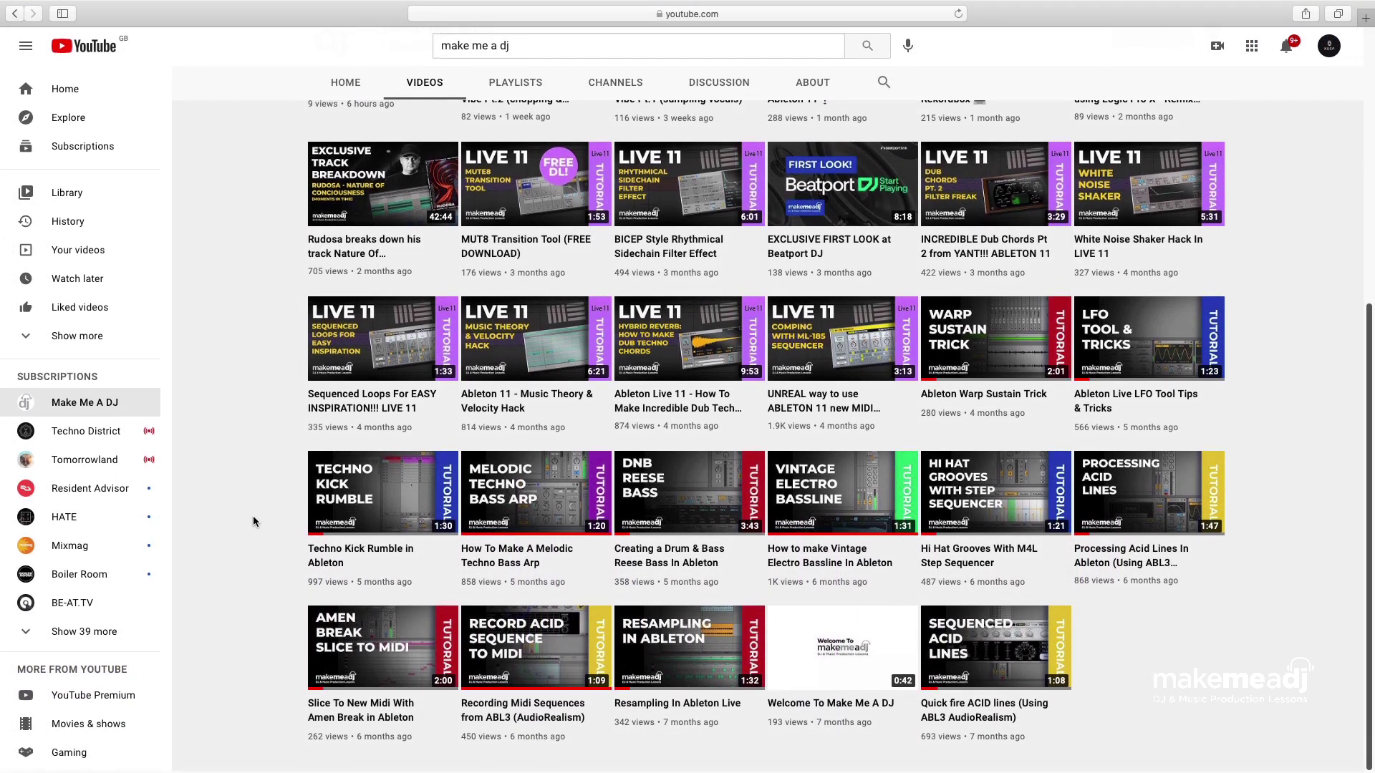
pyautogui.scroll(5, 253, 522)
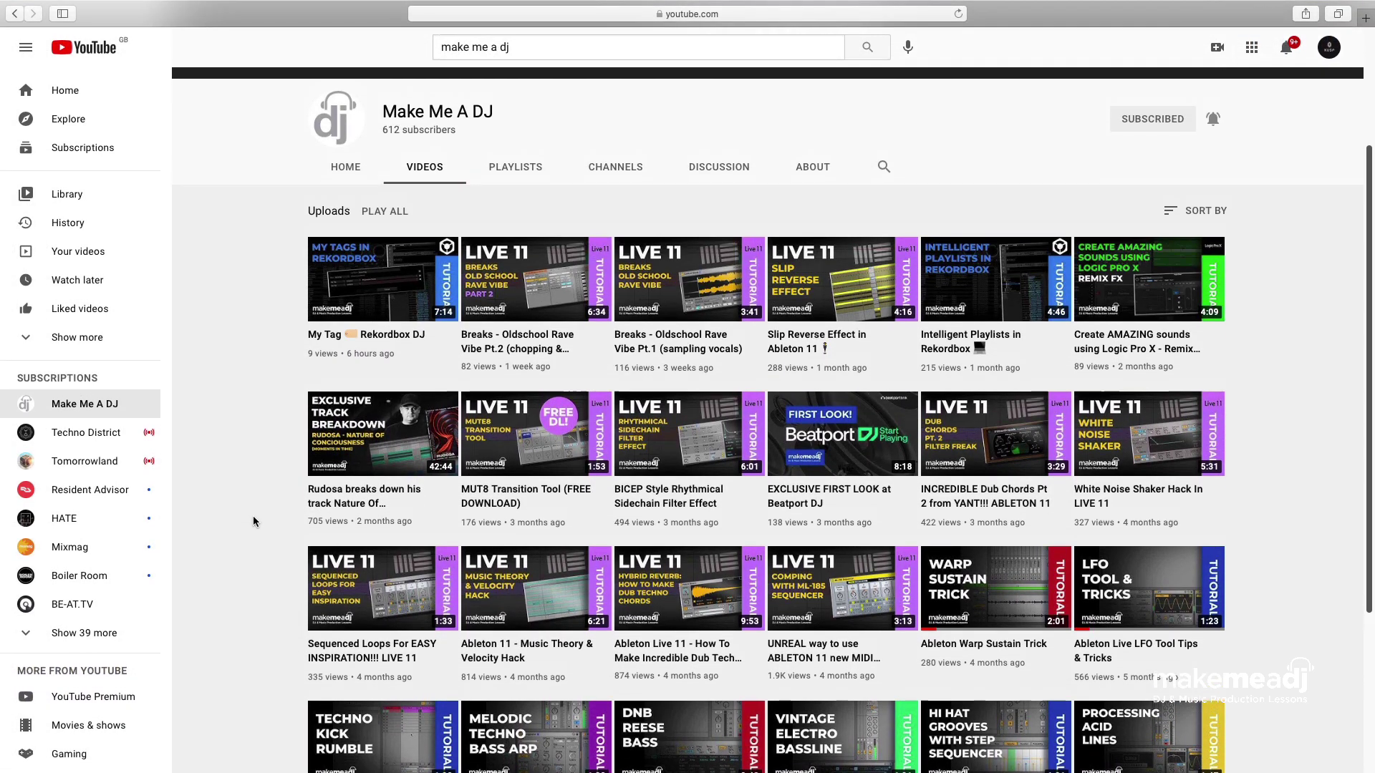
pyautogui.scroll(3, 253, 522)
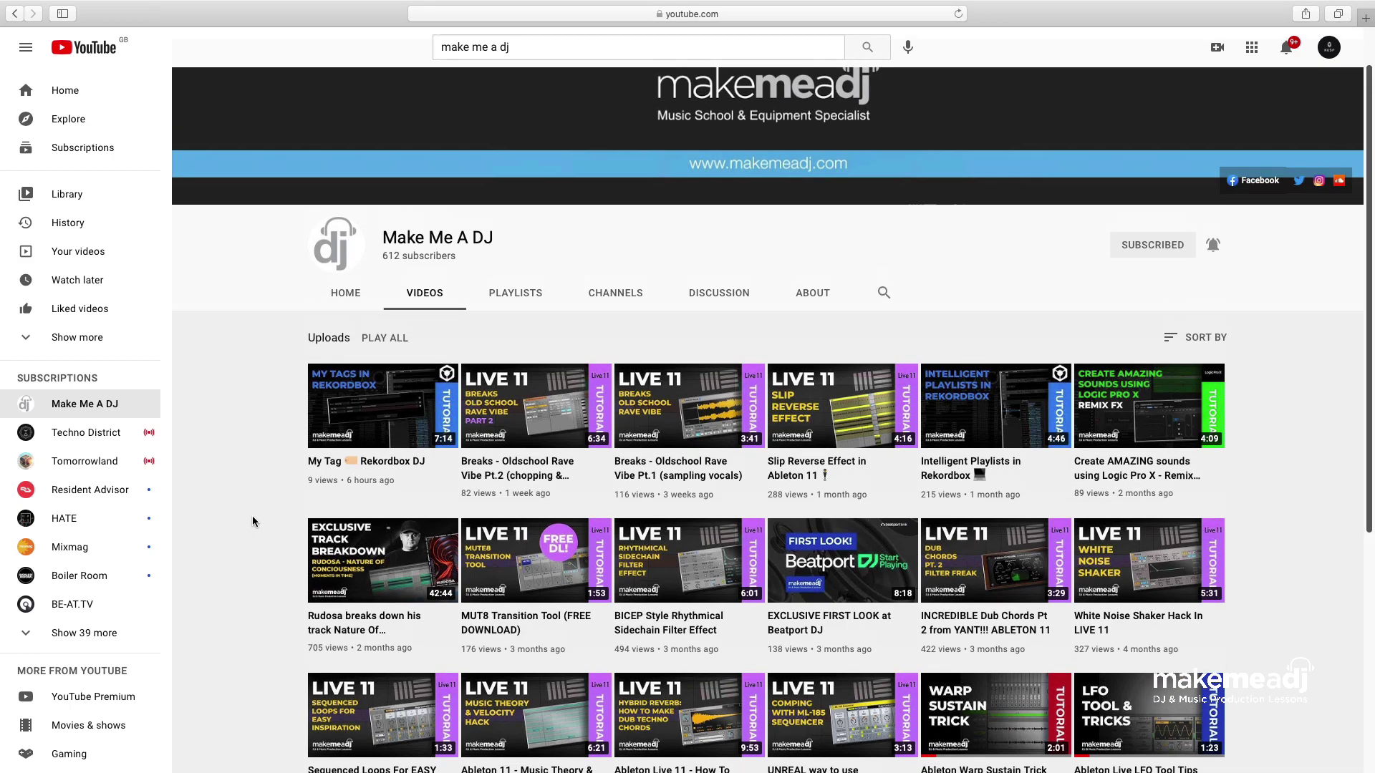
pyautogui.scroll(2, 252, 520)
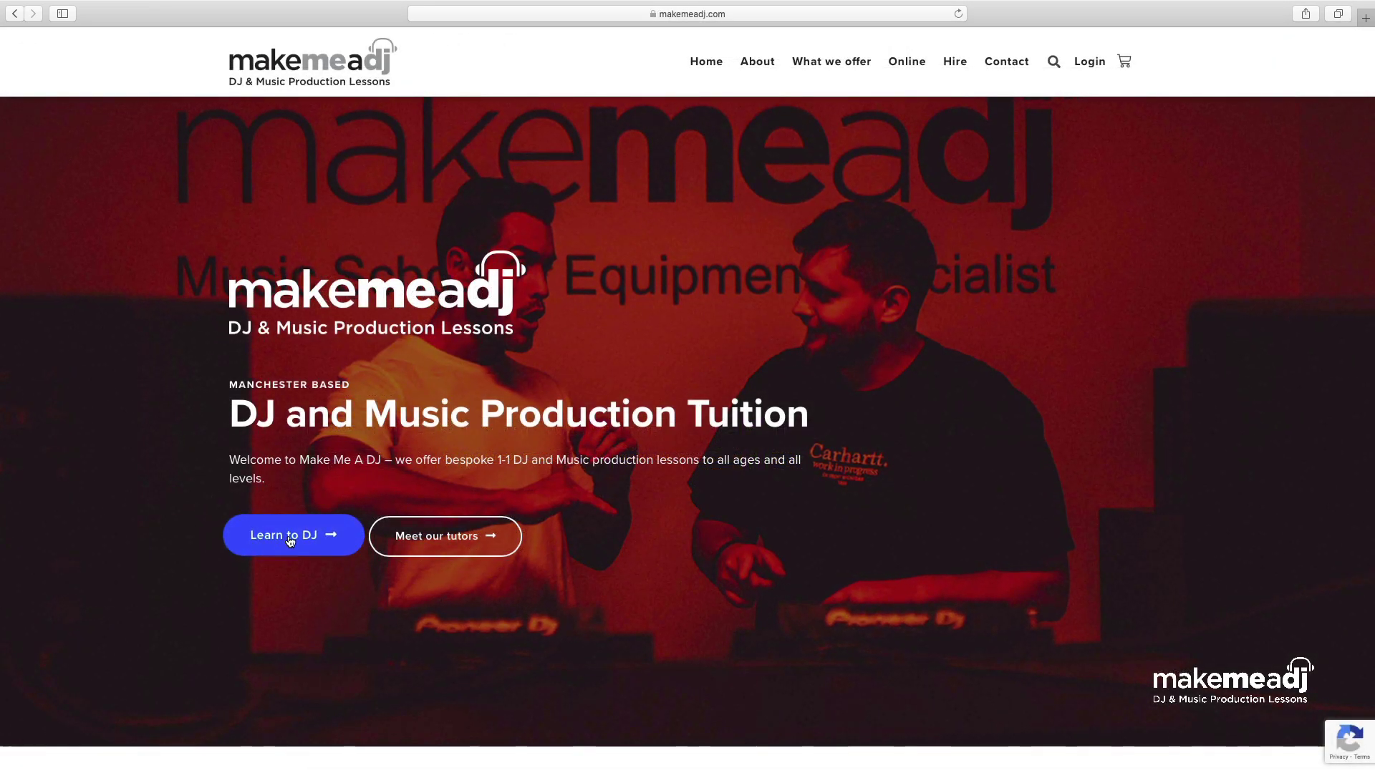
# Jump to the DJ Lessons offers, then browse the Music Production Courses page
pyautogui.click(290, 541)
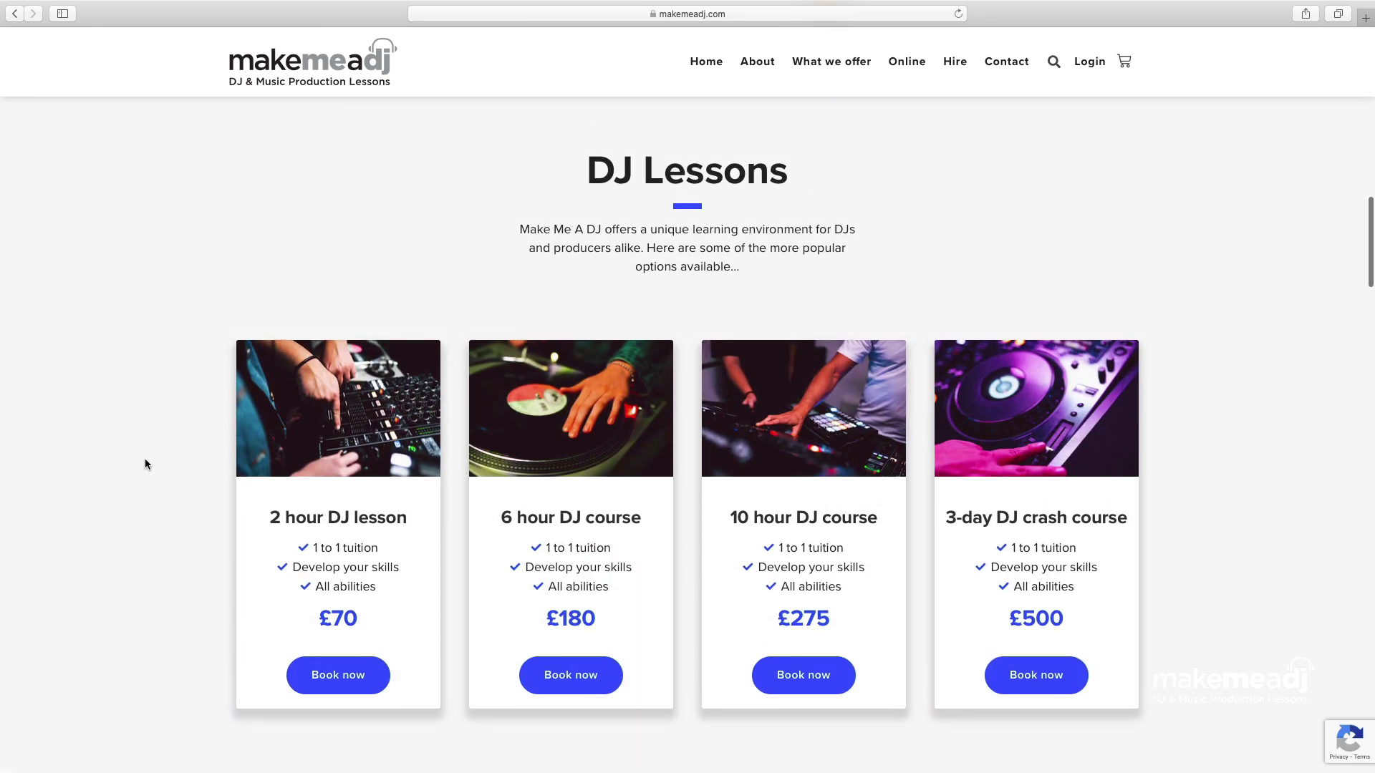
pyautogui.scroll(3, 145, 464)
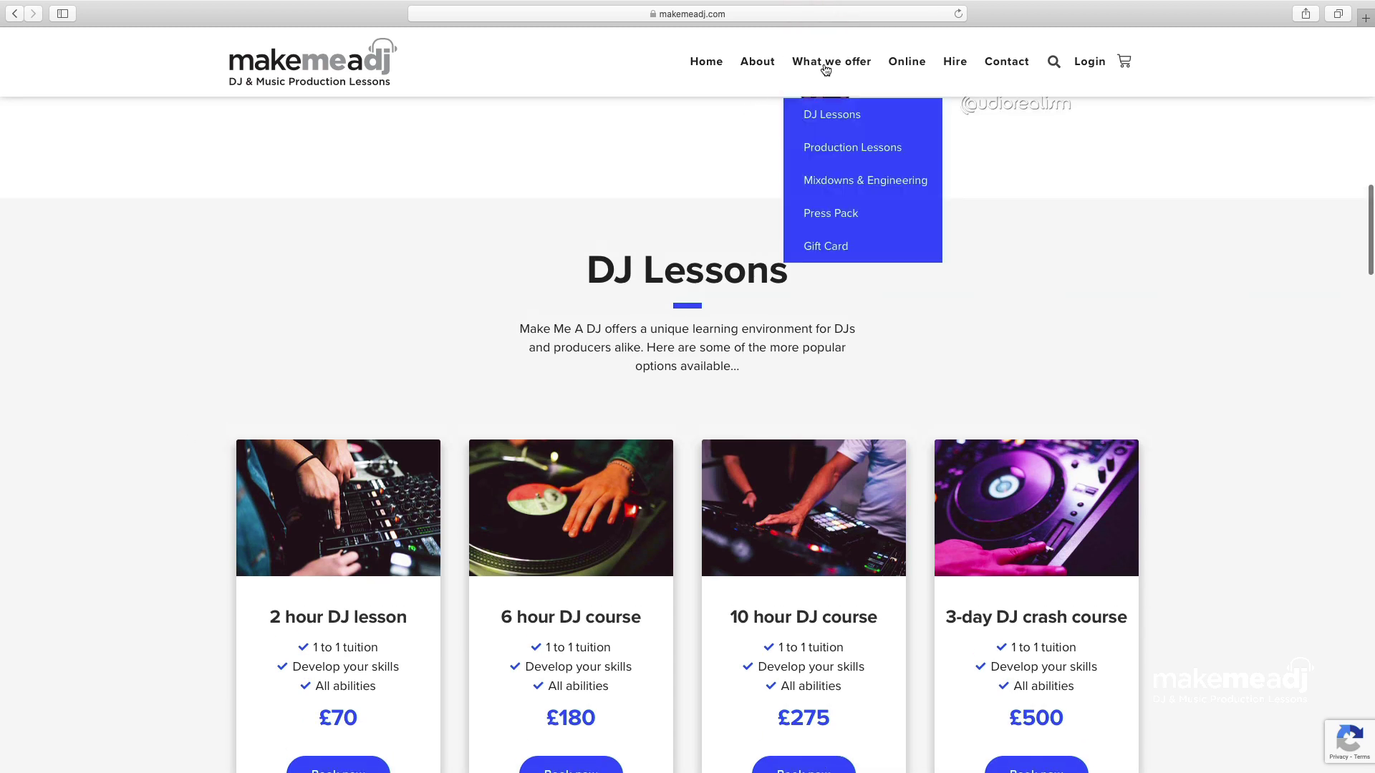
pyautogui.click(824, 150)
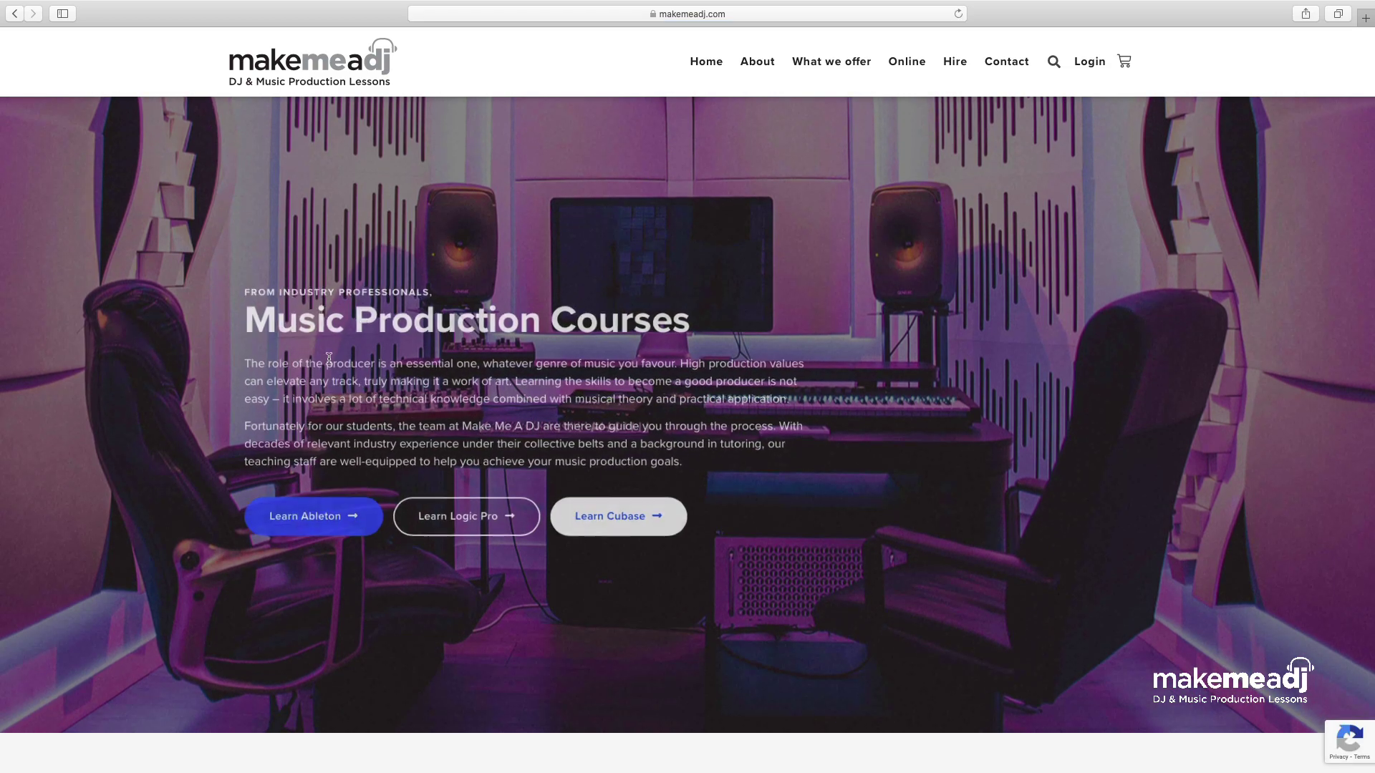
pyautogui.scroll(-5, 147, 495)
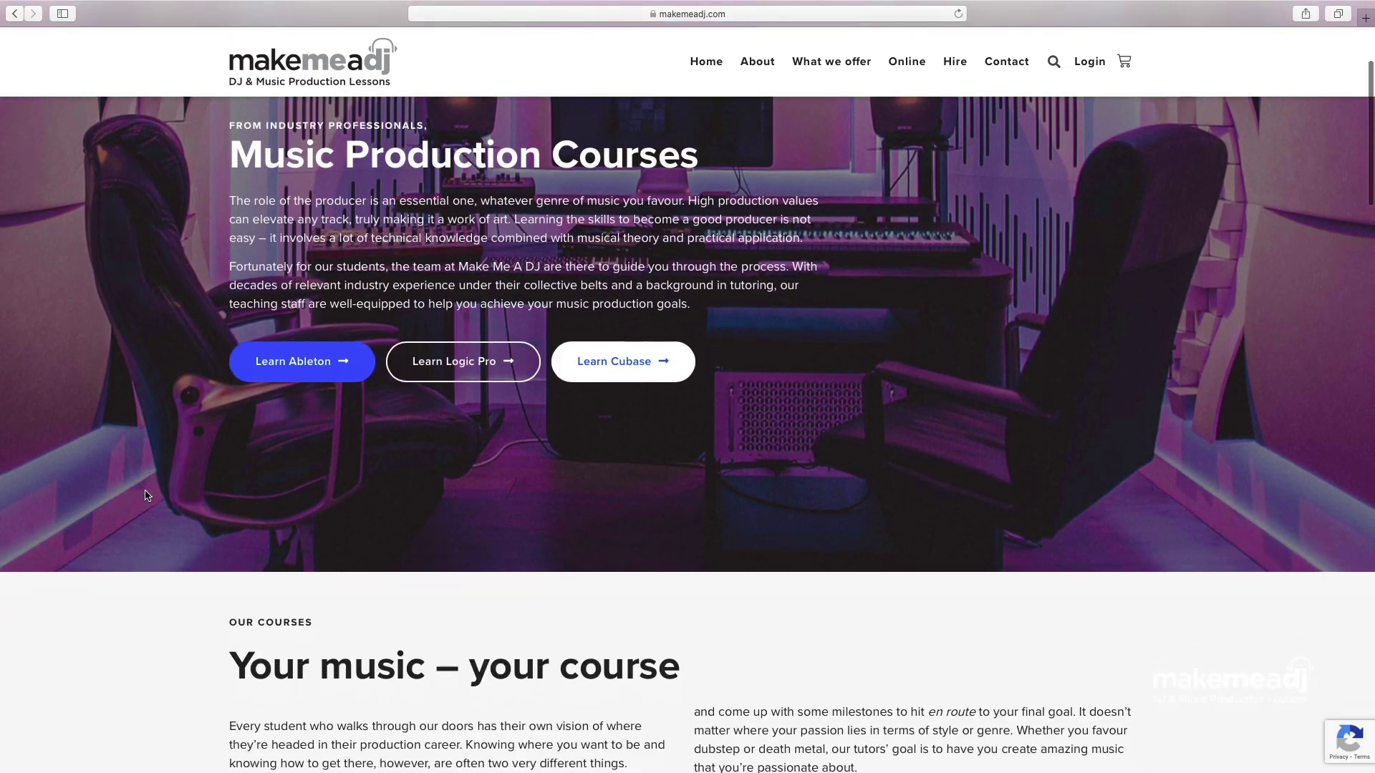
pyautogui.scroll(-10, 176, 472)
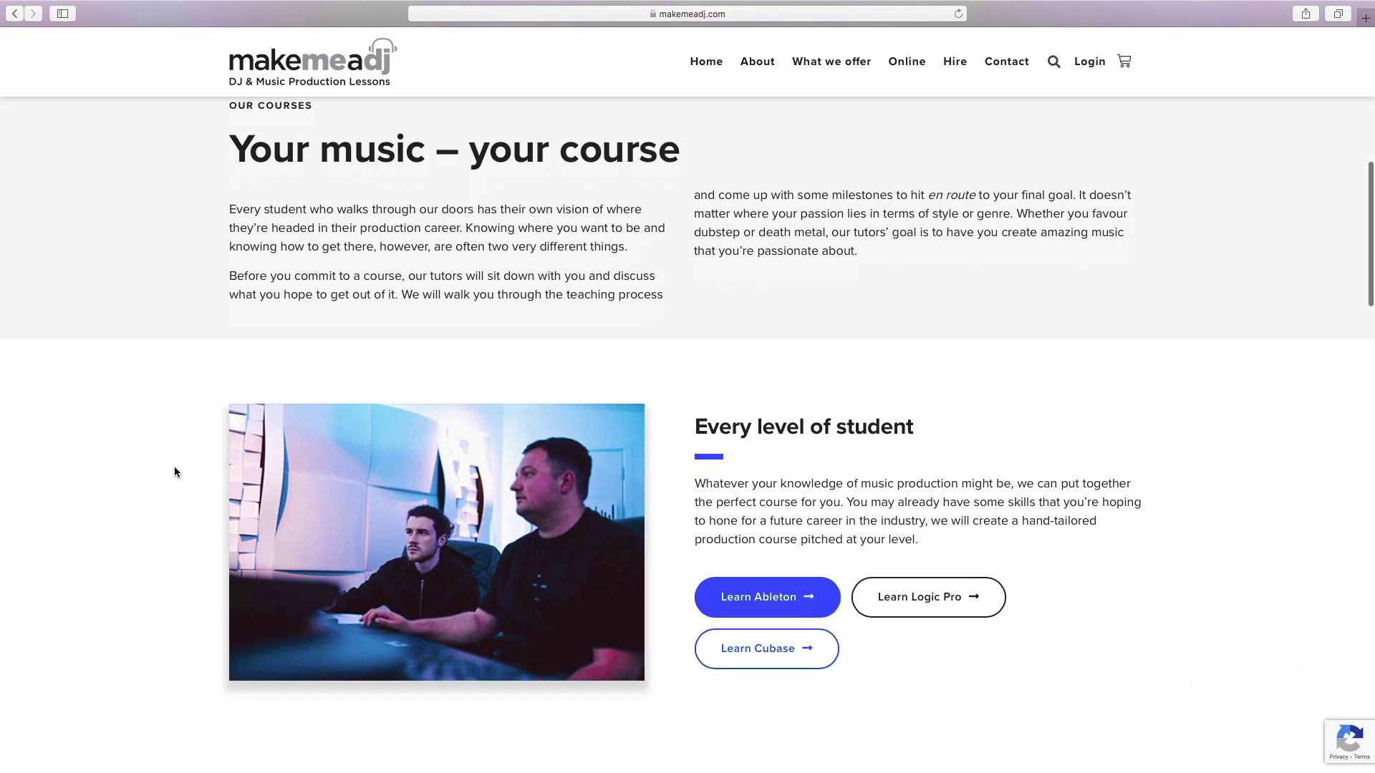
pyautogui.scroll(-9, 176, 472)
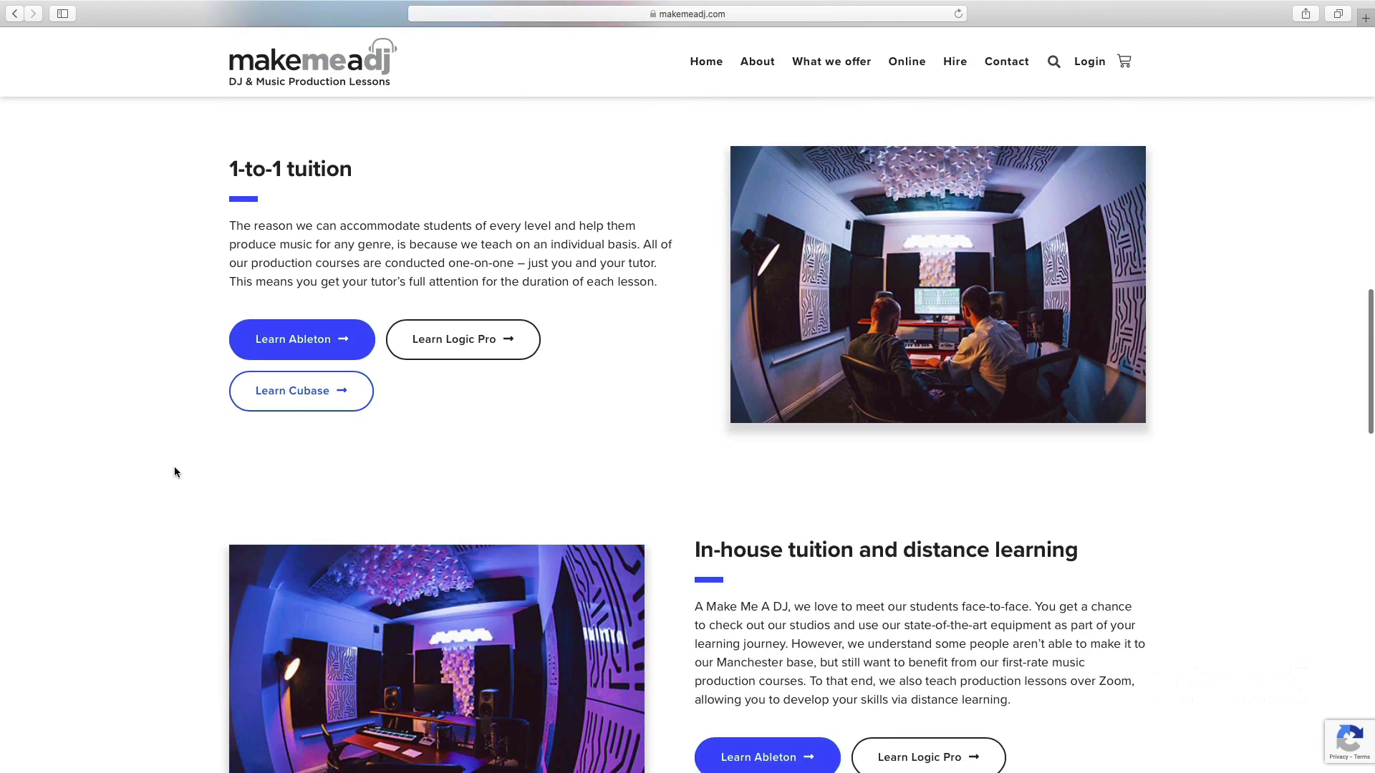
pyautogui.scroll(-4, 176, 471)
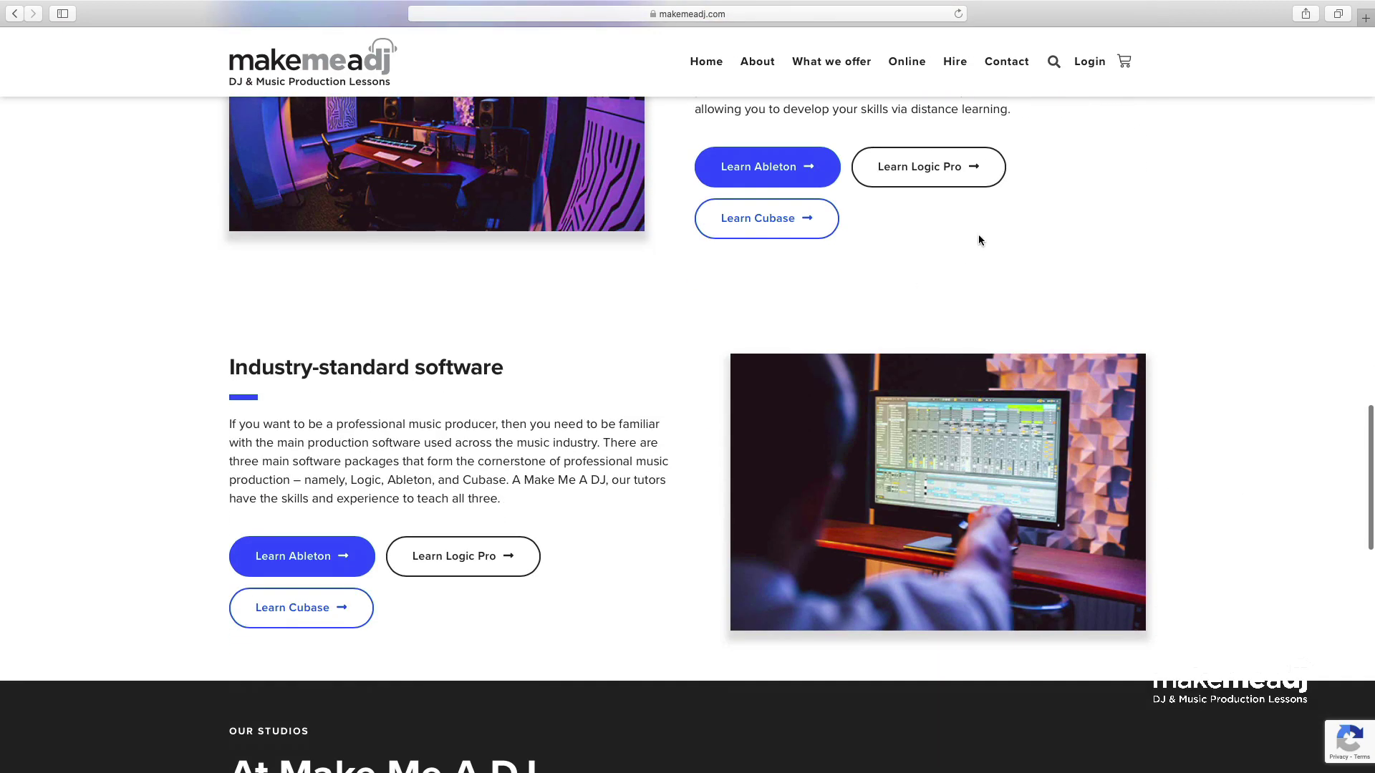
# Open the Mixdowns & Engineering page and scroll through its contact details and map
pyautogui.click(860, 190)
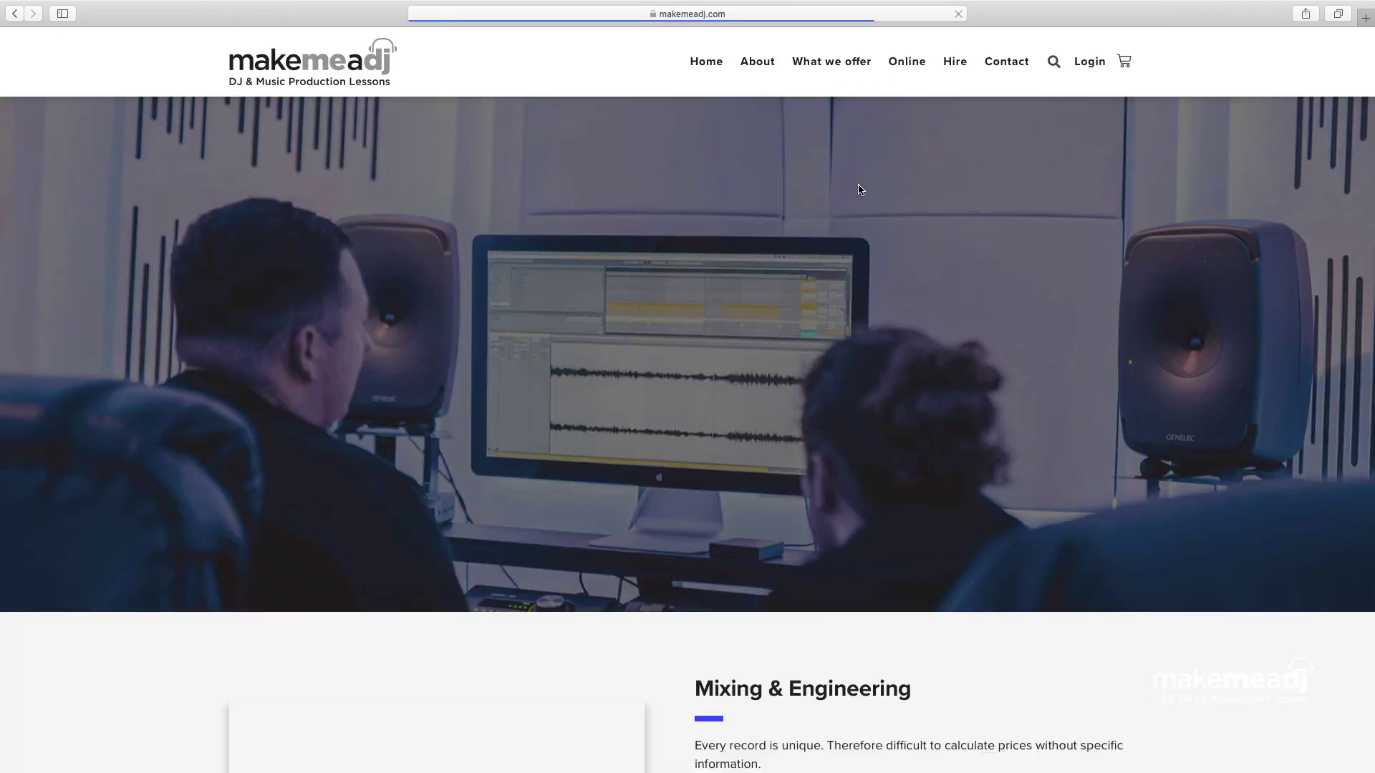
pyautogui.scroll(-8, 149, 616)
pyautogui.scroll(-2, 148, 612)
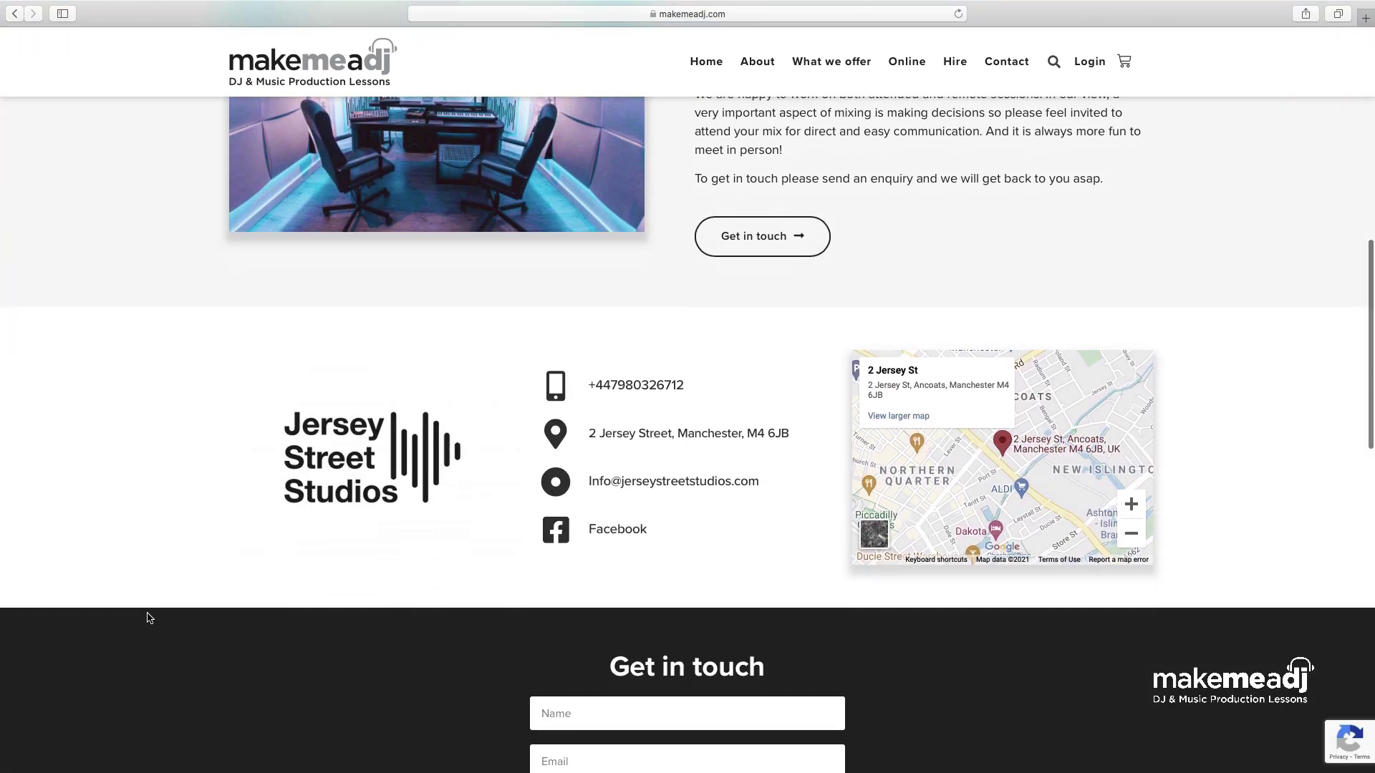
pyautogui.scroll(3, 148, 612)
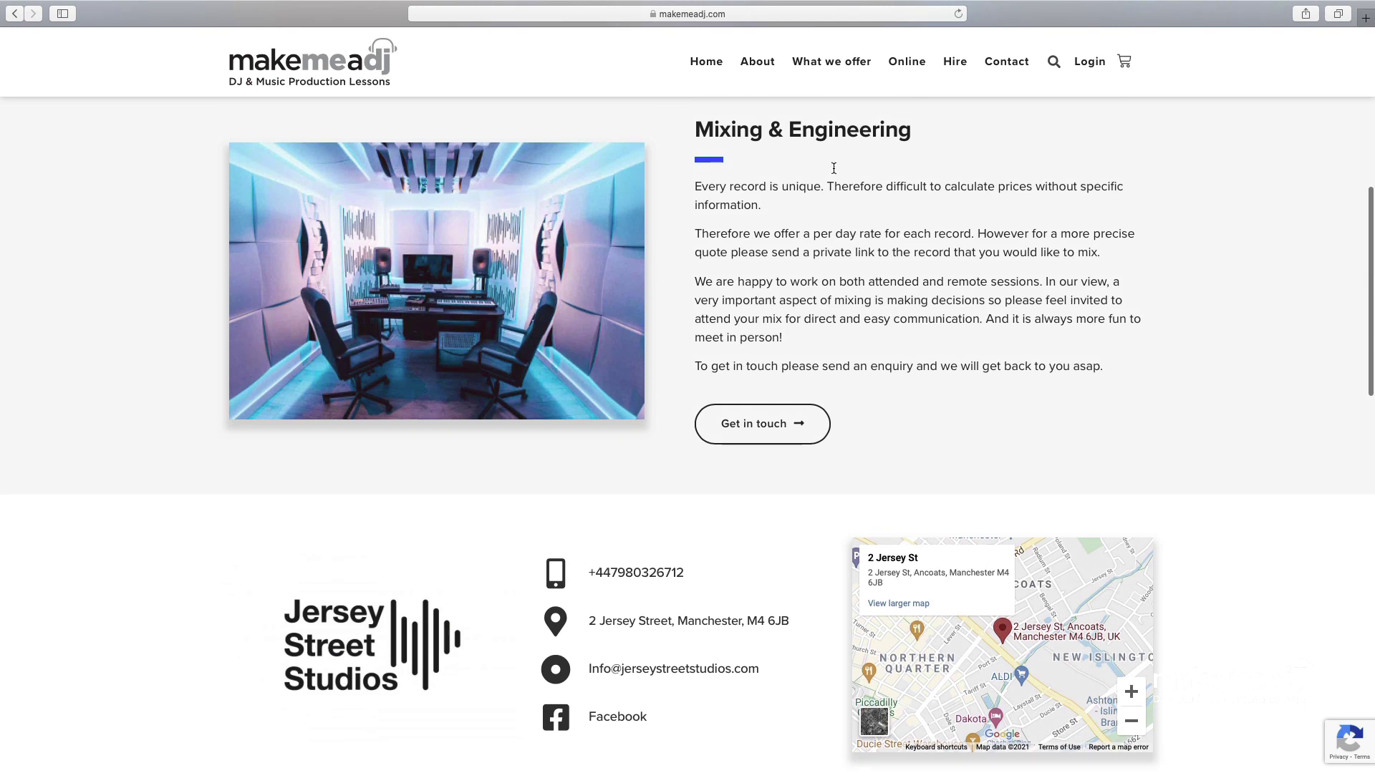